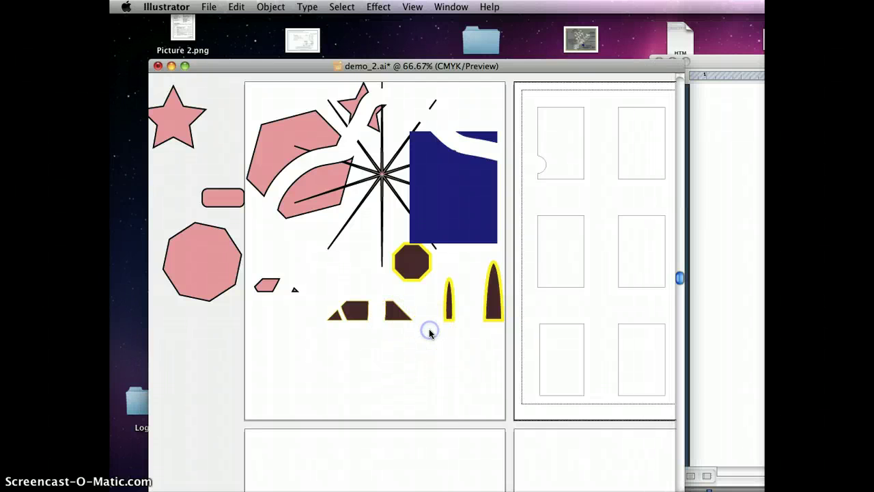
Show the hidden panels, collapse the Stroke panel and bring the blank artboard beside the grid of rectangles into view
key(Tab)
click(126, 272)
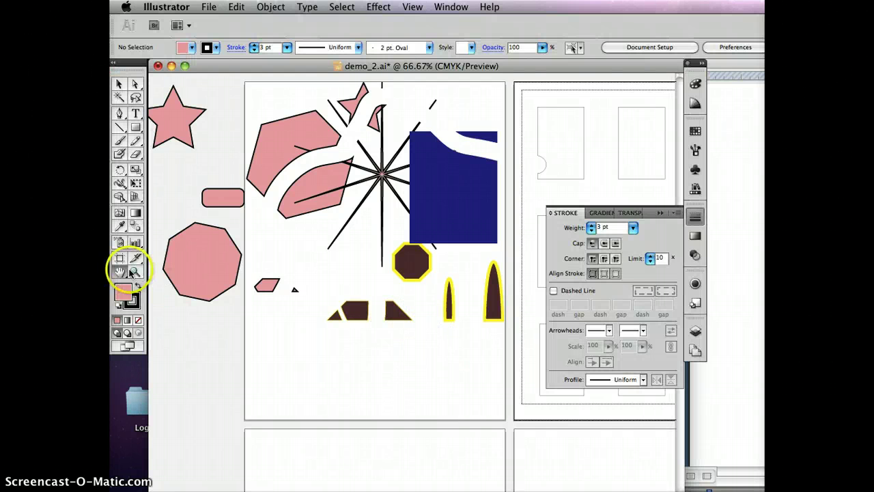
drag(498, 273, 234, 250)
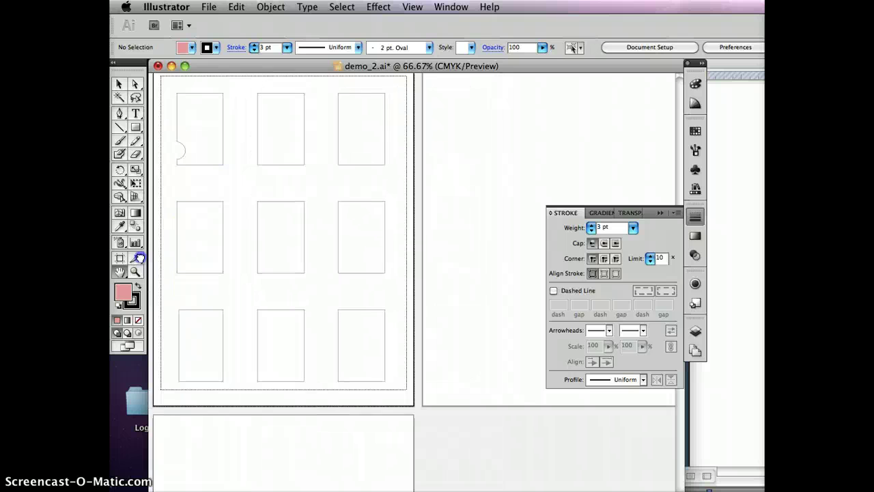
drag(342, 228, 289, 254)
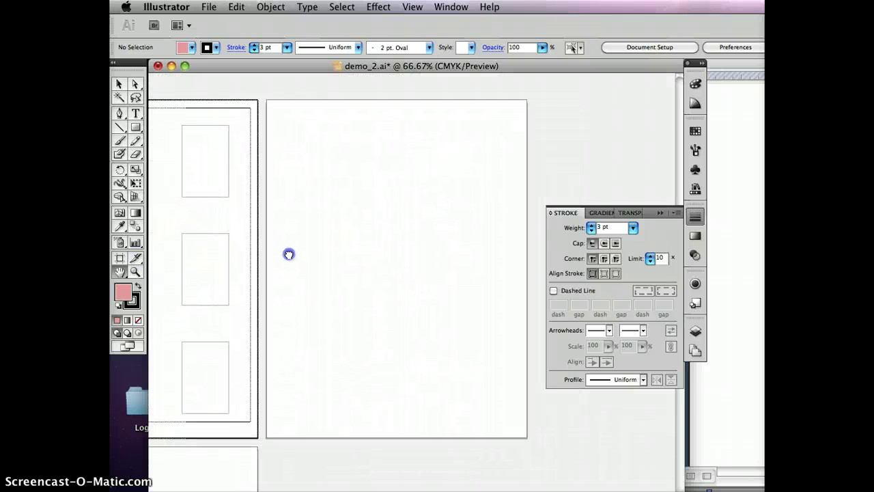
click(662, 213)
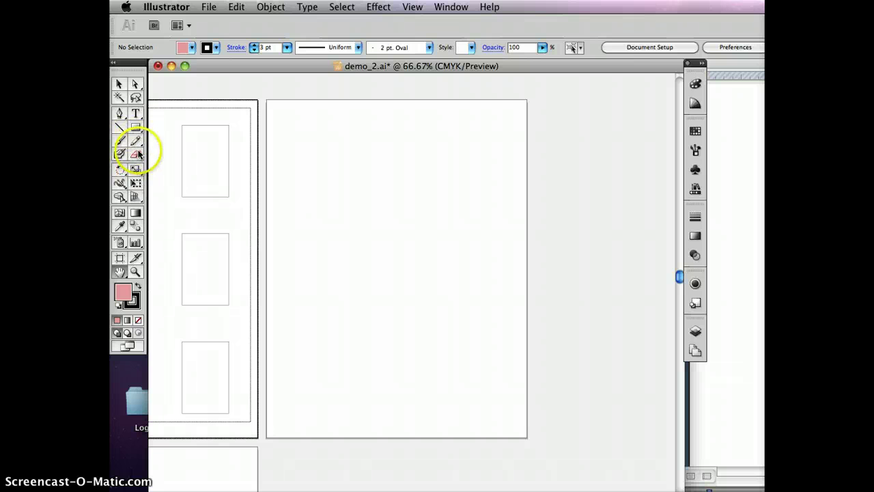
Draw an open S-shaped curve with four anchor points on the blank artboard using the Pen tool
click(119, 114)
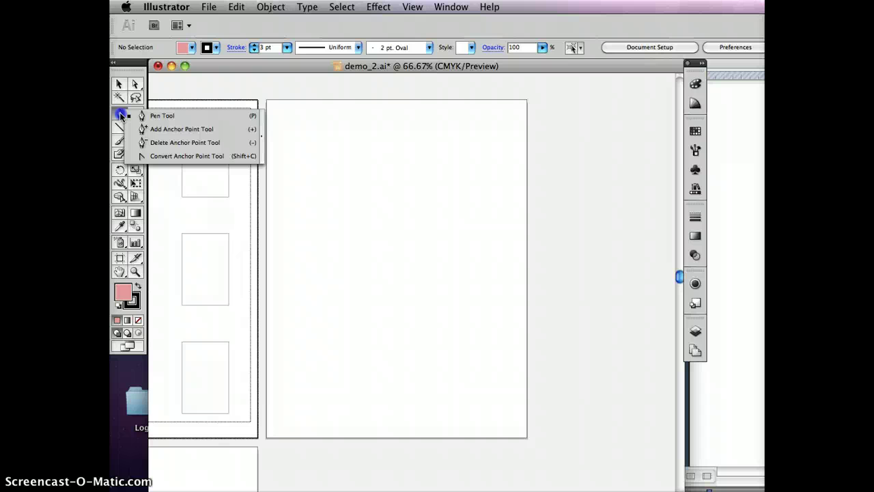
drag(119, 113, 166, 119)
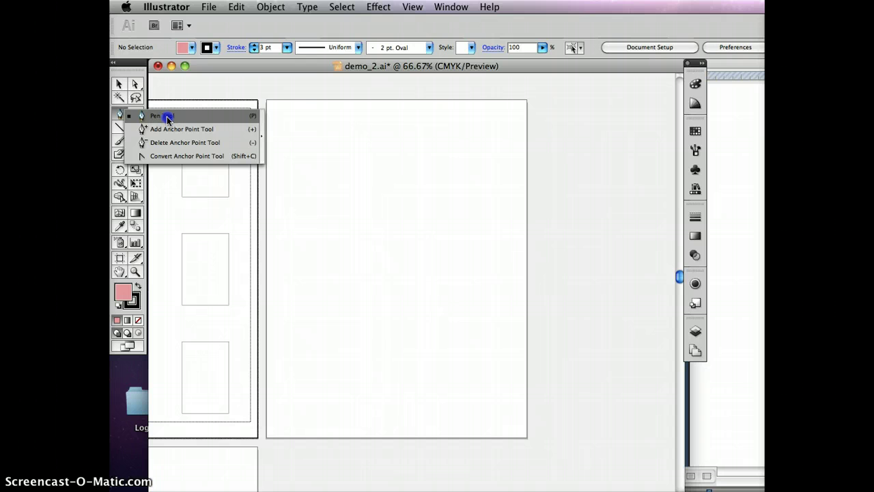
mouse_move(168, 121)
mouse_down()
mouse_move(171, 158)
mouse_move(172, 116)
mouse_up()
drag(166, 117, 167, 117)
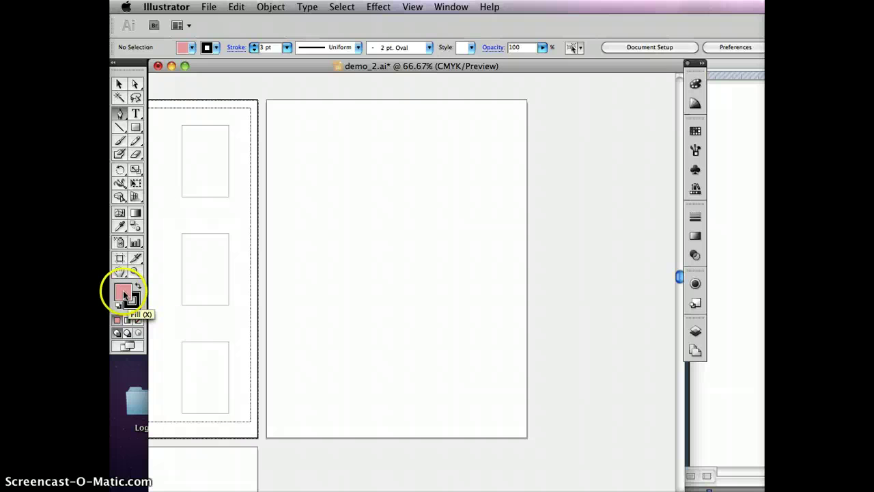
click(348, 165)
drag(372, 205, 399, 261)
drag(366, 288, 426, 339)
drag(452, 188, 476, 162)
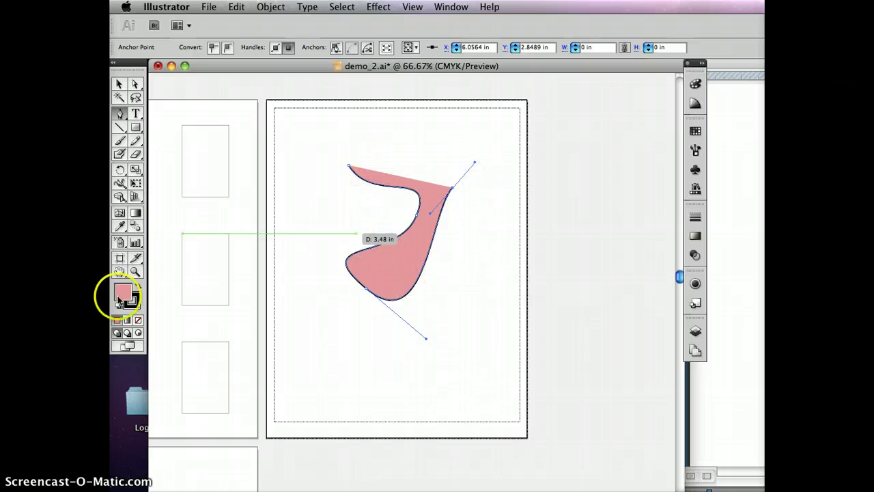
Remove the curve's fill and set its stroke colour to pinkish red: C 0, M 95.29, Y 22.75, K 0
click(138, 319)
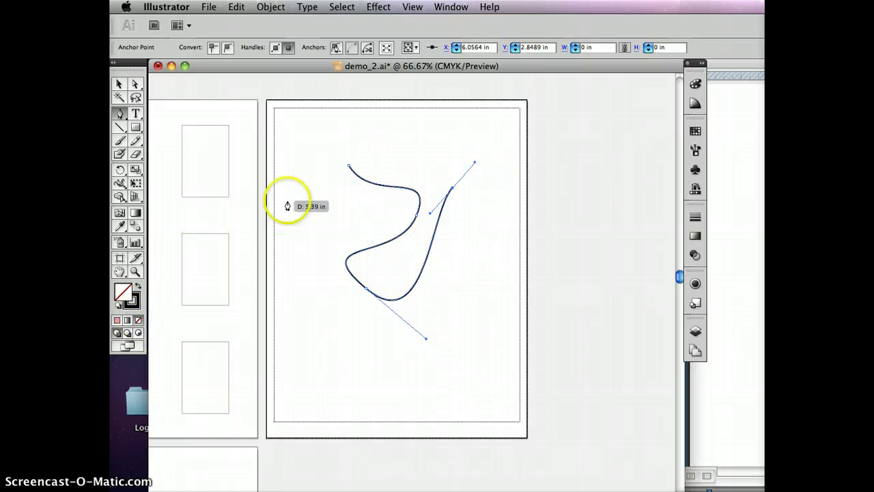
click(134, 303)
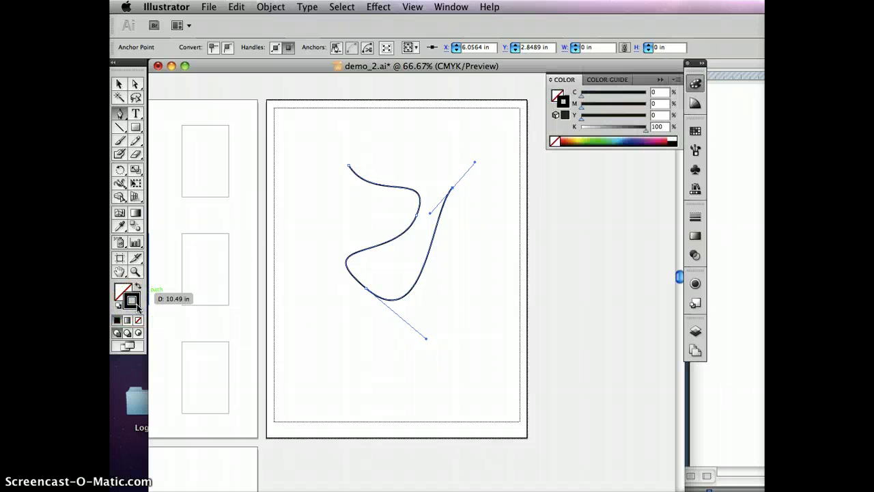
click(665, 137)
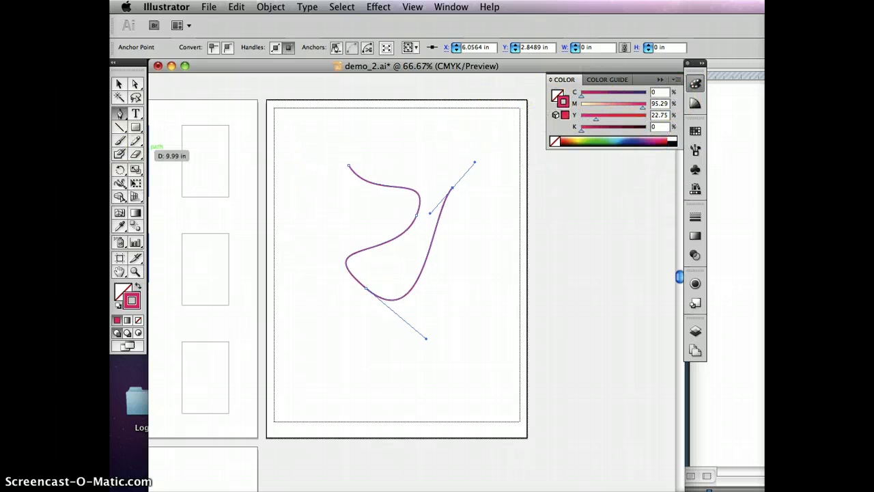
Select the curved path on the artboard and delete it
click(118, 84)
click(370, 289)
click(354, 311)
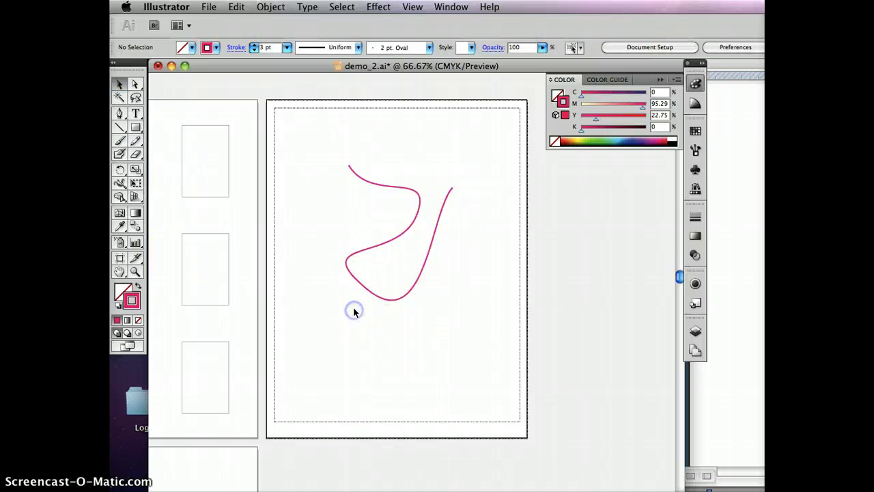
click(437, 202)
key(Delete)
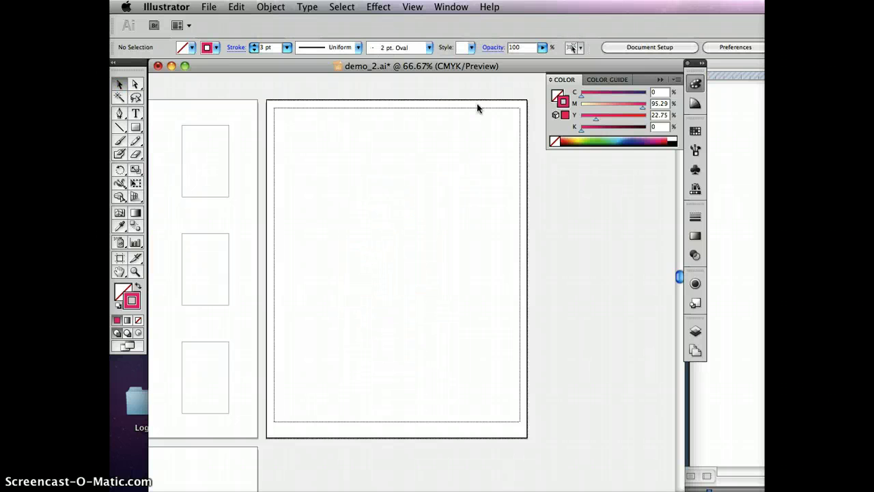
Draw a straight Pen tool segment from about X 4.06 in, Y 1.24 in to about X 6.45 in, Y 4.08 in
click(119, 113)
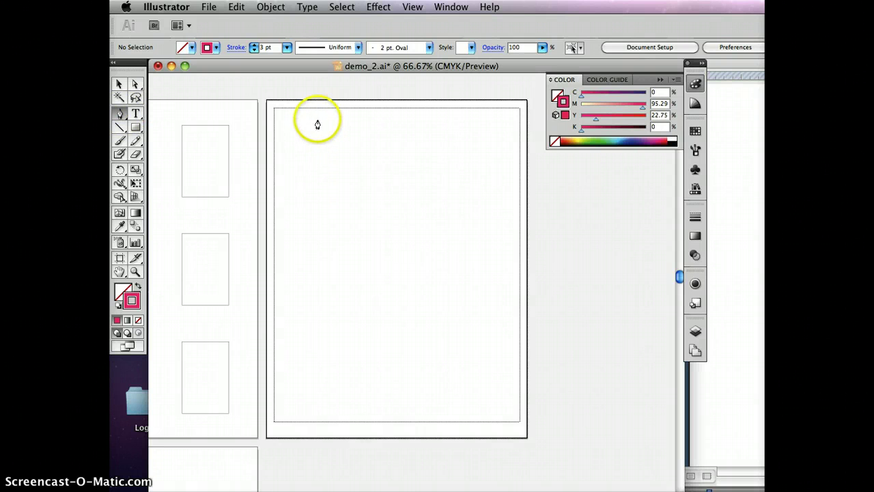
click(390, 139)
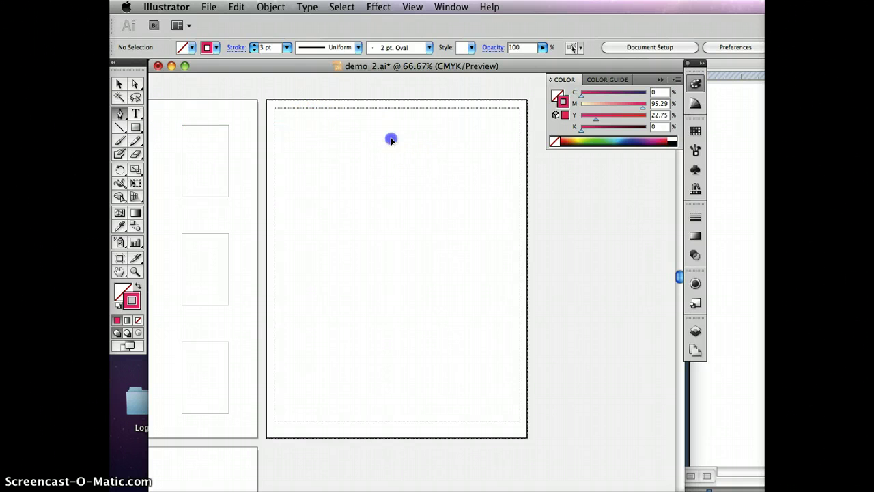
click(463, 225)
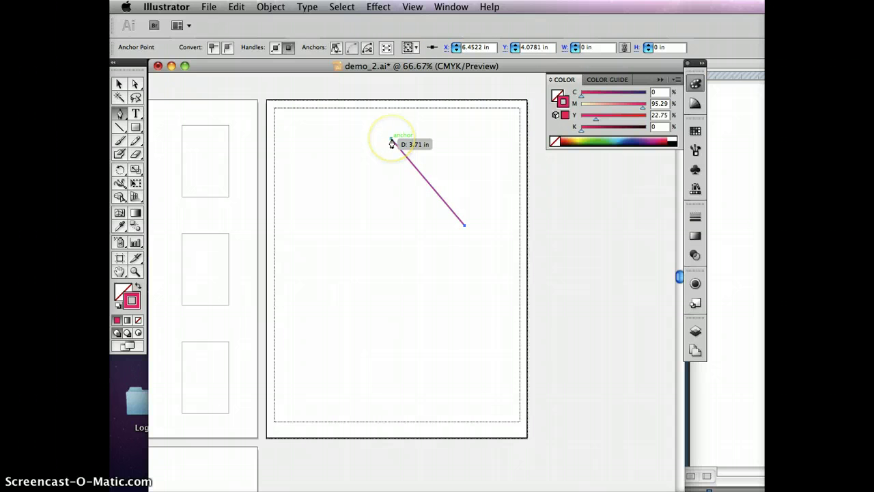
click(465, 226)
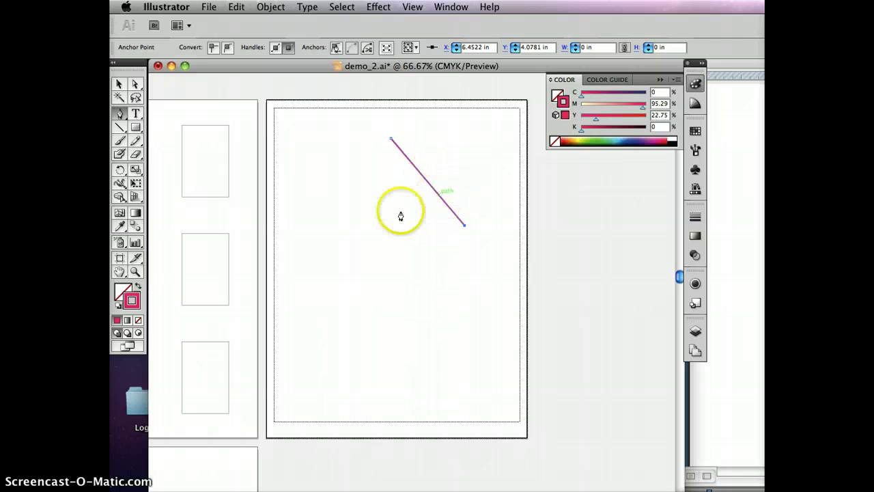
Extend the path with straight segments around the artboard into an irregular zigzag outline and close it at its starting anchor
click(361, 248)
click(440, 297)
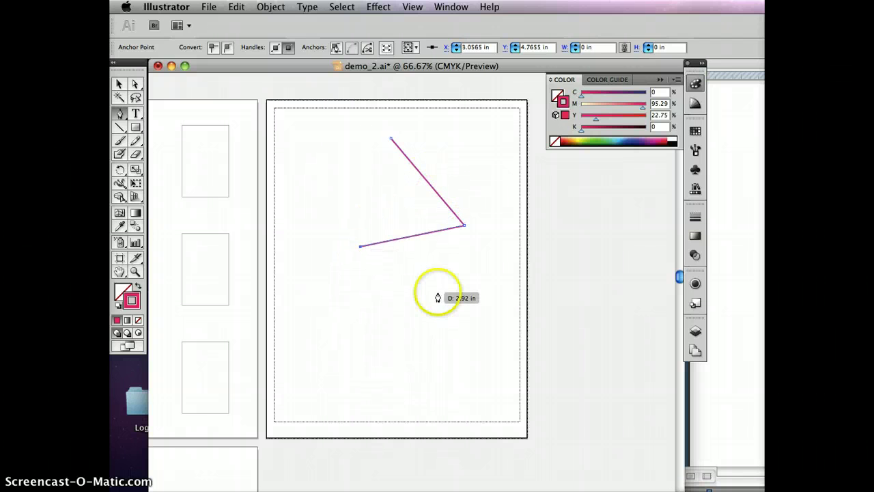
click(429, 341)
click(366, 341)
click(342, 312)
click(348, 282)
click(313, 250)
click(317, 197)
click(375, 201)
click(356, 151)
click(309, 134)
super+click(336, 129)
click(335, 127)
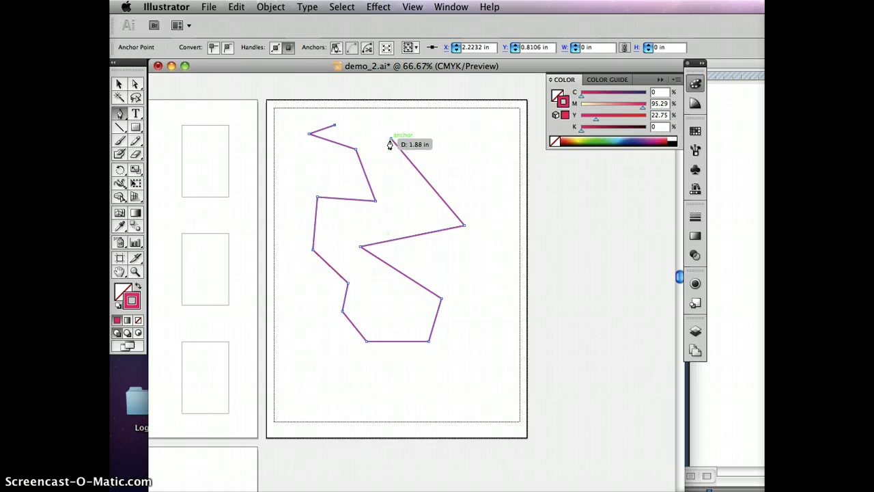
click(390, 140)
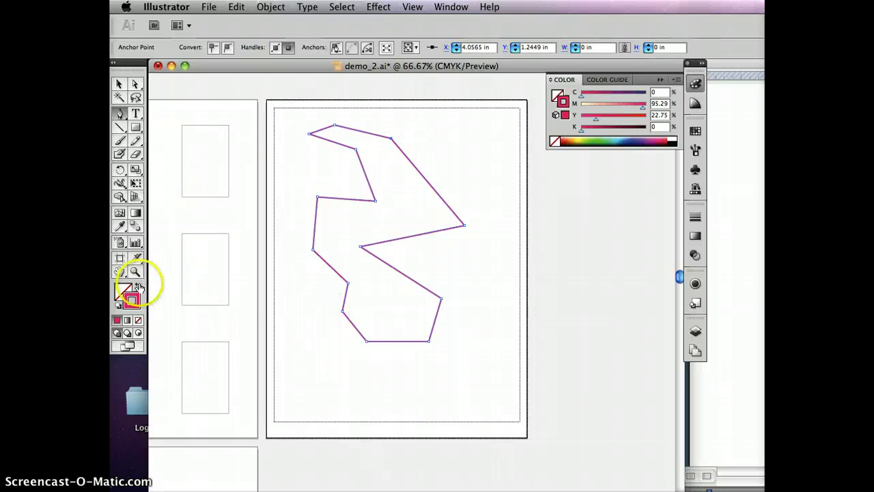
Swap the closed shape's fill and stroke colours and swap them back
click(138, 287)
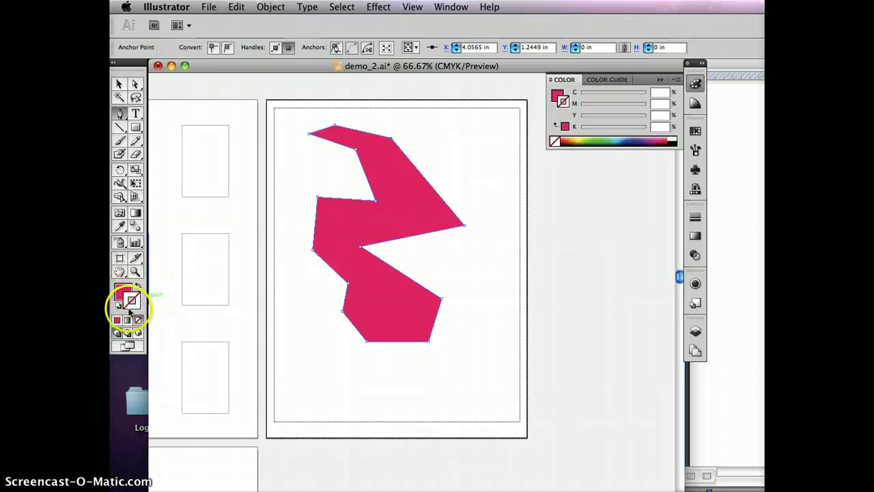
click(138, 288)
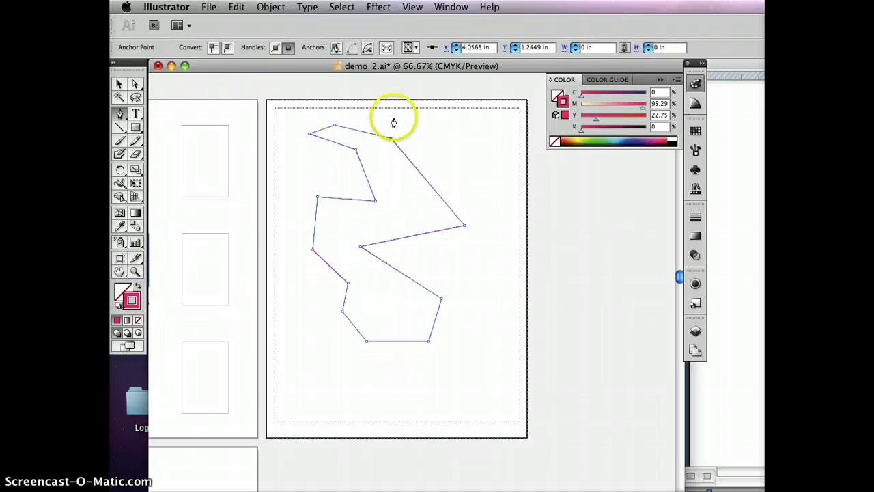
Select the closed zigzag shape and delete it from the artboard
click(120, 84)
click(402, 369)
drag(315, 367, 463, 162)
key(Delete)
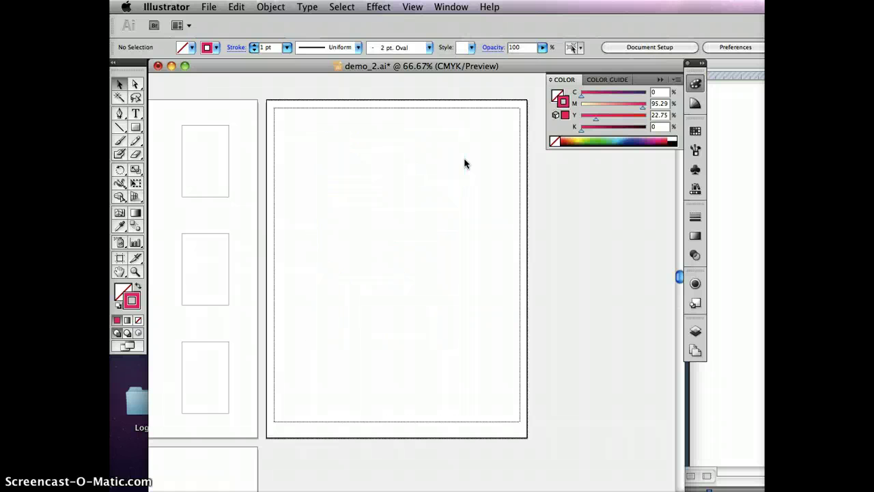
Try a straight segment with the Pen tool in the upper middle of the artboard and undo both anchor points
click(120, 113)
click(406, 151)
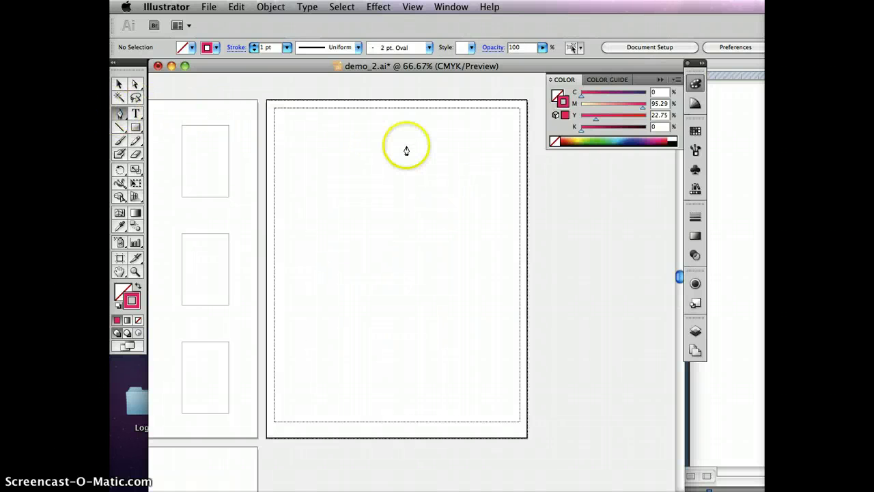
click(372, 154)
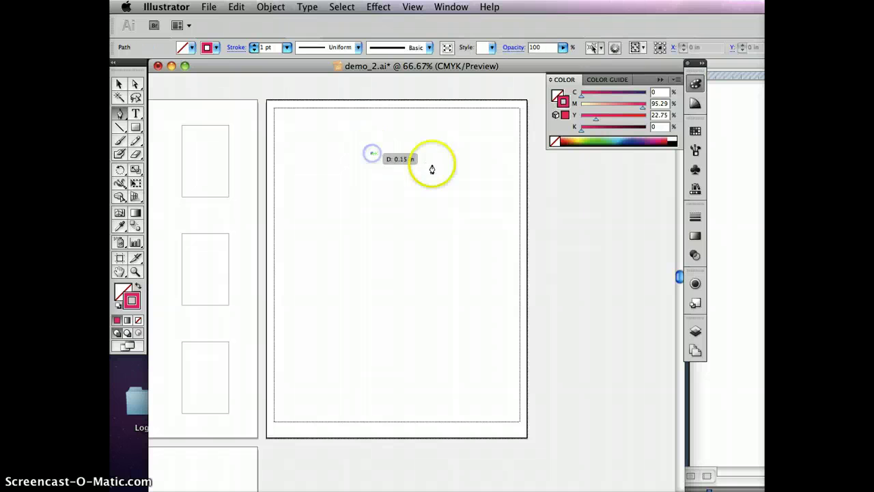
click(450, 223)
drag(449, 223, 402, 232)
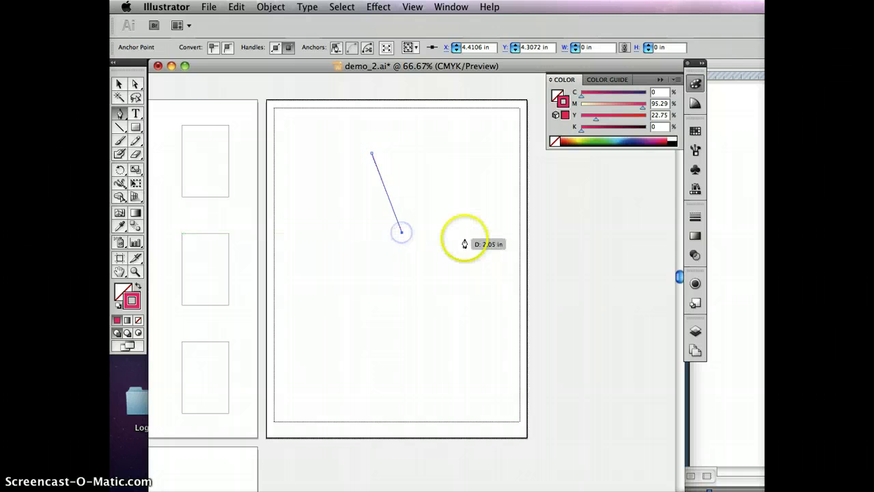
key(super+z)
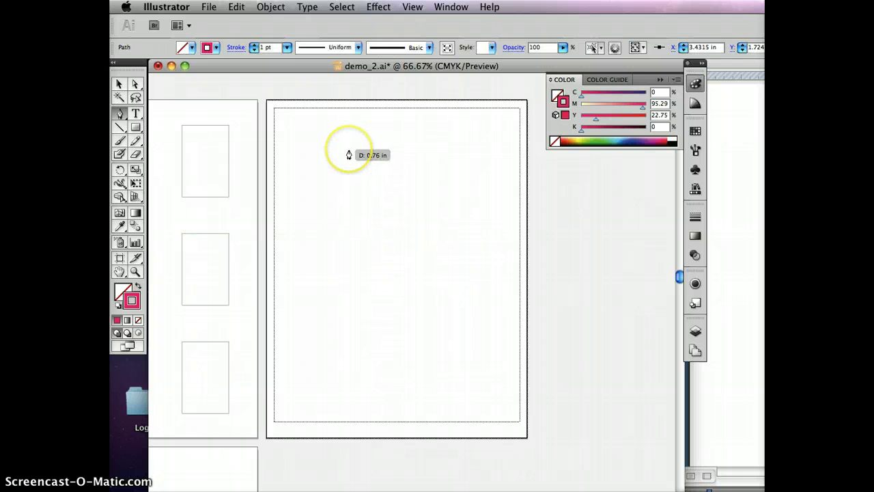
key(super+z)
Draw a slanted straight segment from about X 4.01 in, Y 1.72 in to about X 6.85 in, Y 2.93 in
click(390, 152)
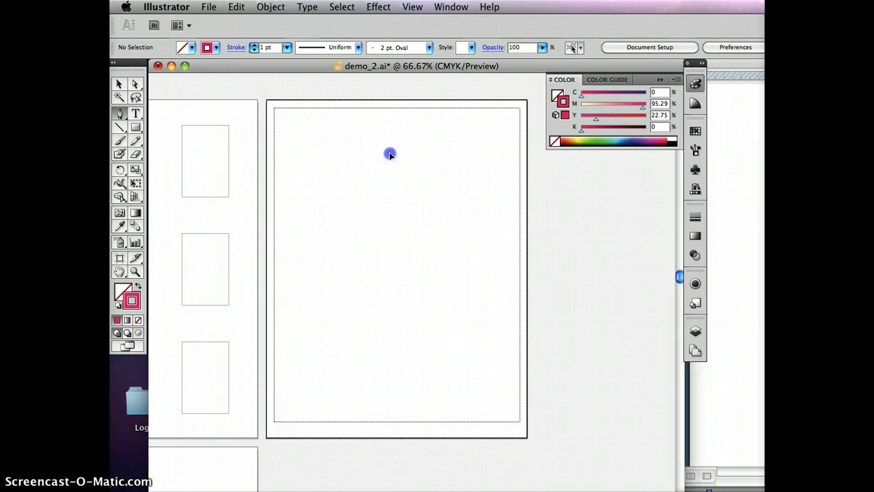
click(449, 219)
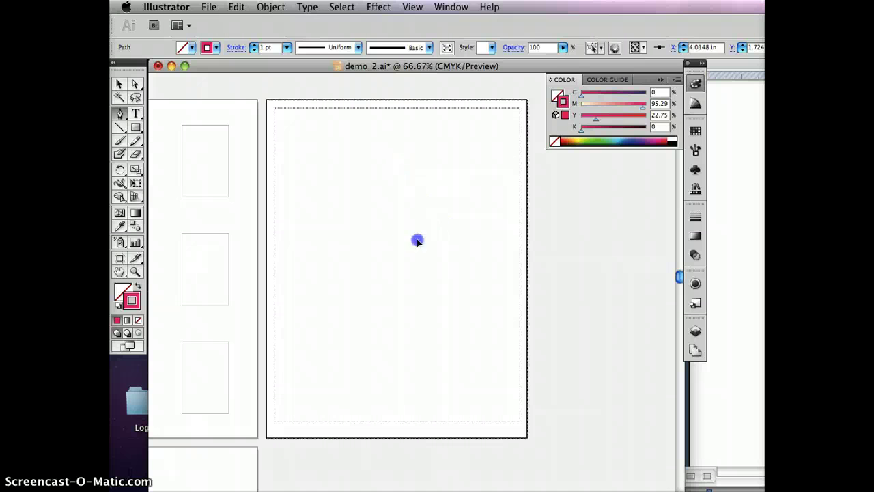
click(436, 257)
drag(366, 125, 477, 191)
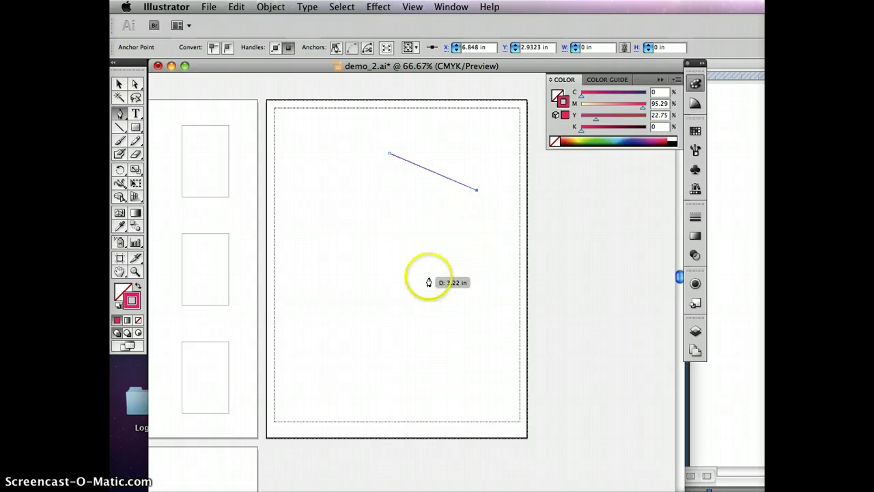
Try adding a constrained vertical segment down from the last anchor to about Y 8.29 in and undo it
click(477, 357)
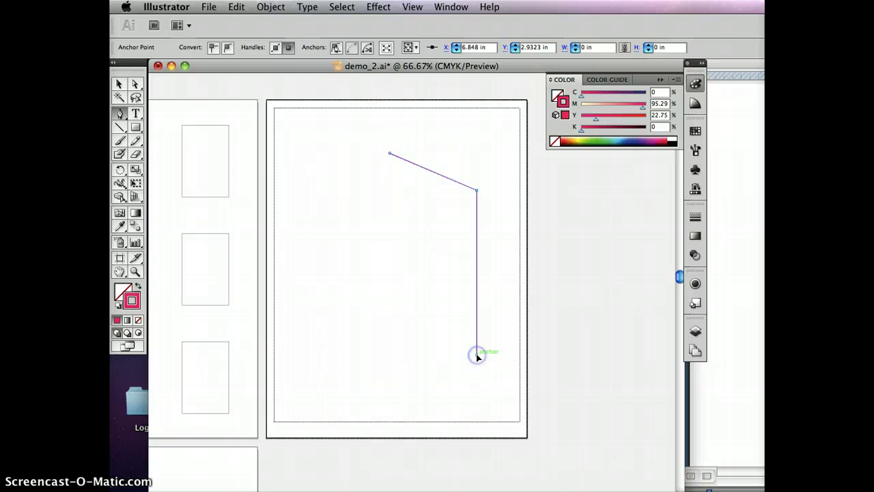
key(super+z)
click(452, 357)
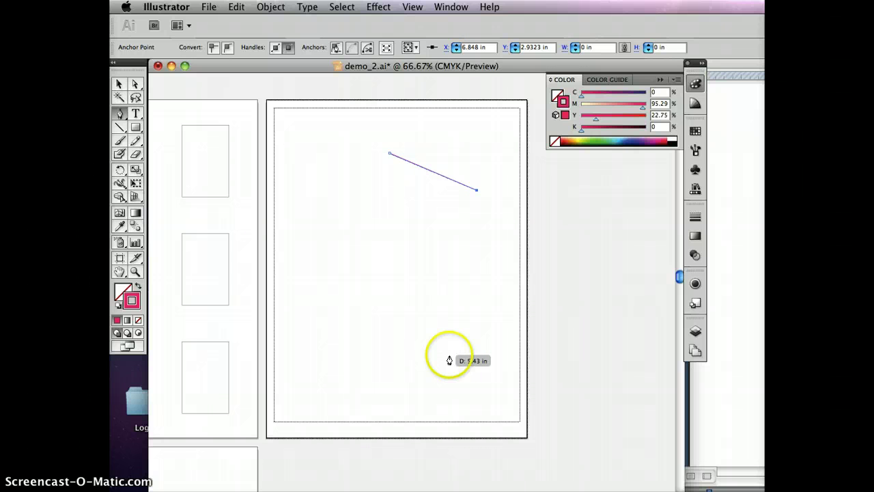
shift+click(441, 359)
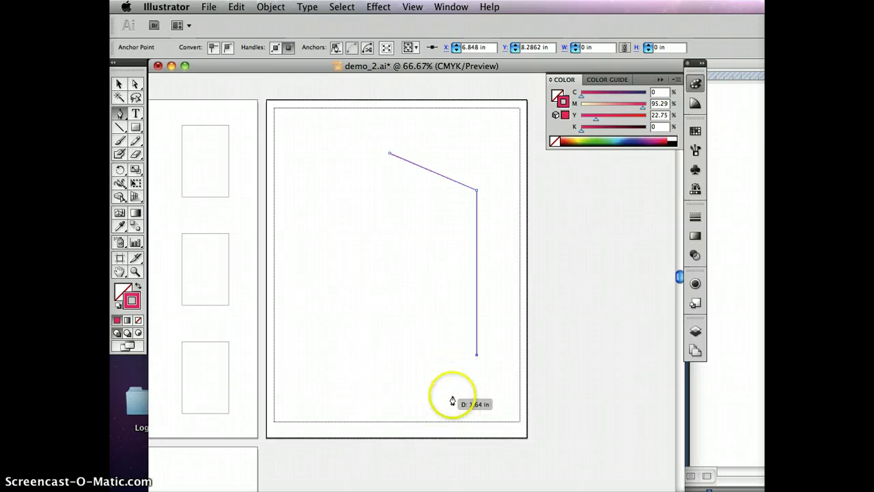
key(super)
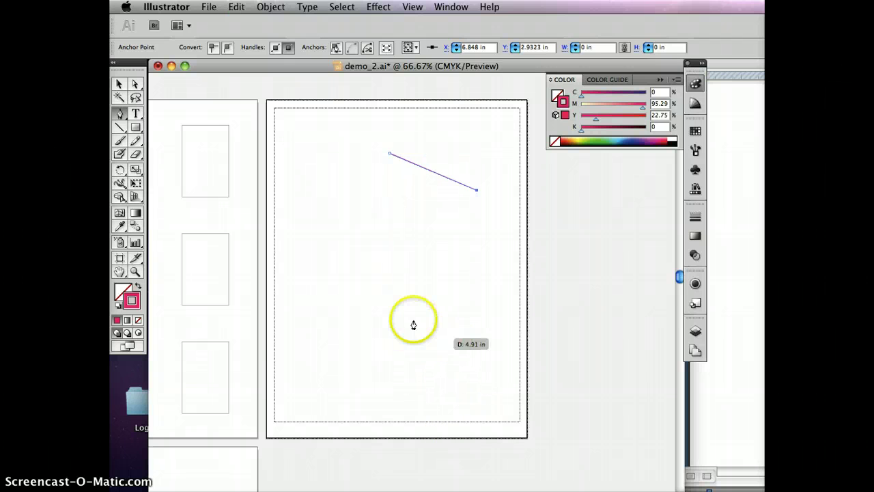
Try adding a 45-degree diagonal segment from the last anchor to about X 2.25 in, Y 7.53 in and undo the whole path
click(335, 332)
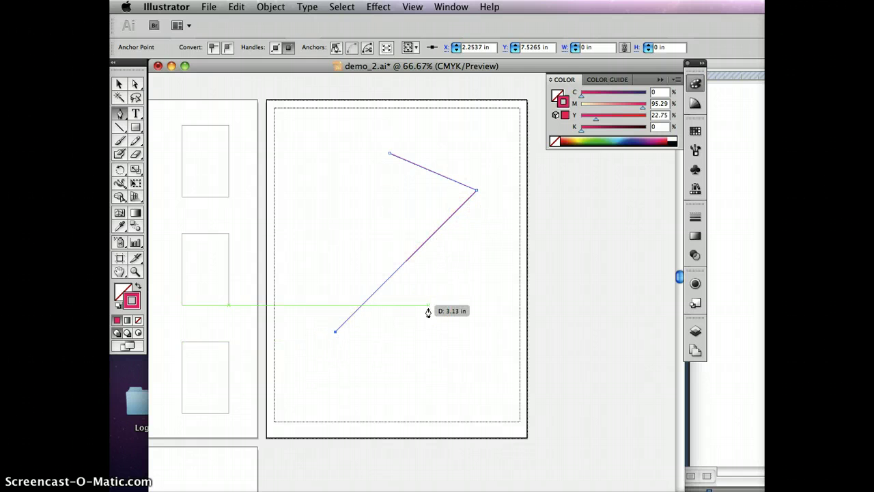
key(super+z)
key(super+z)
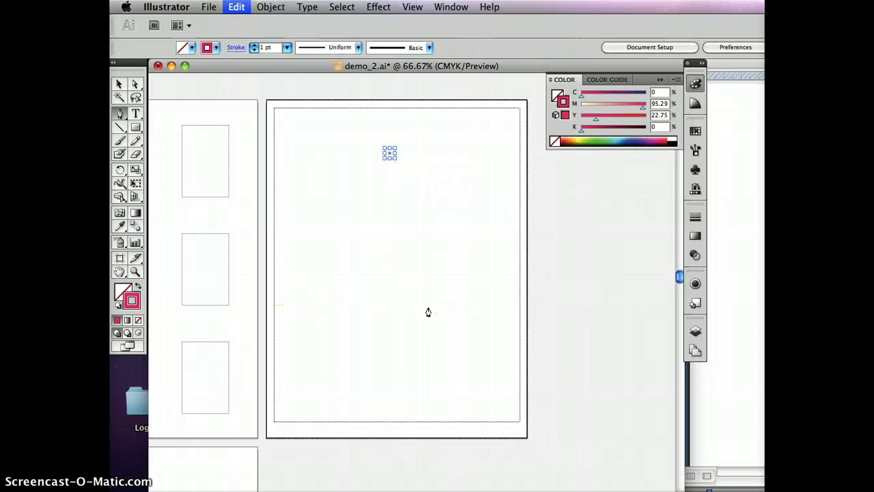
key(super+z)
Draw a closed rectangle with the Pen tool from about X 2.49 in, Y 1.98 in to about X 6.24 in, Y 5.93 in
click(344, 162)
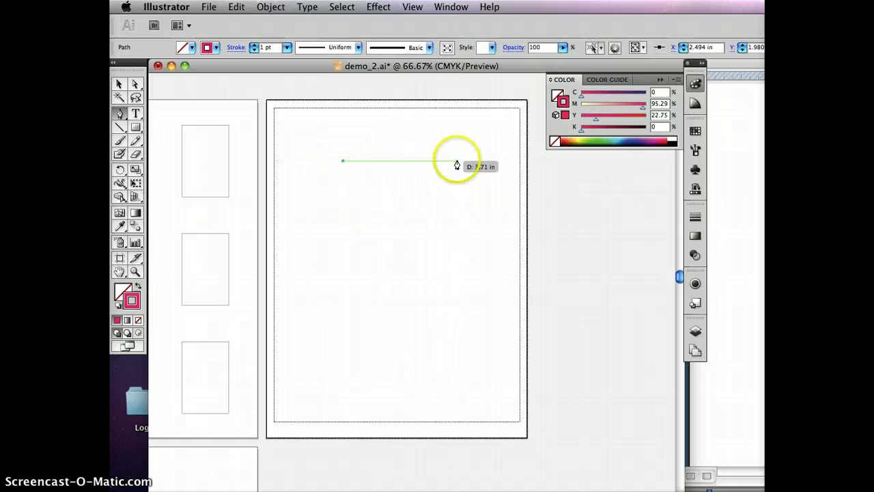
click(457, 161)
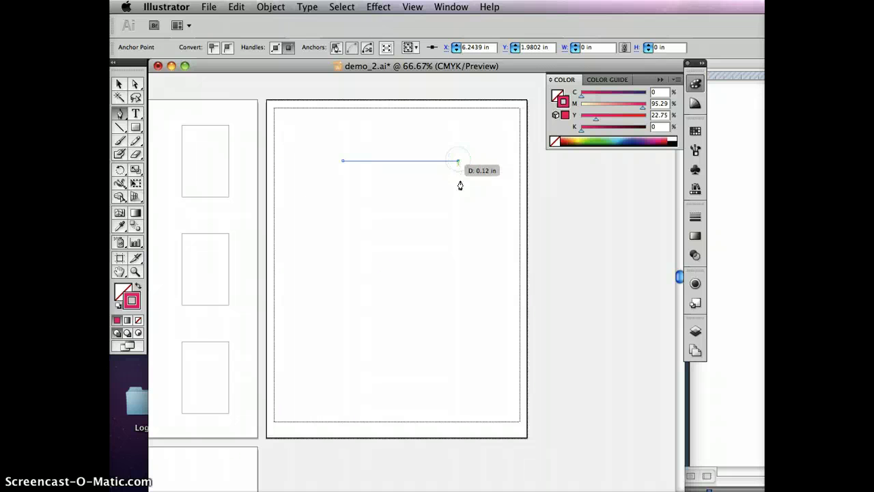
click(458, 282)
click(342, 282)
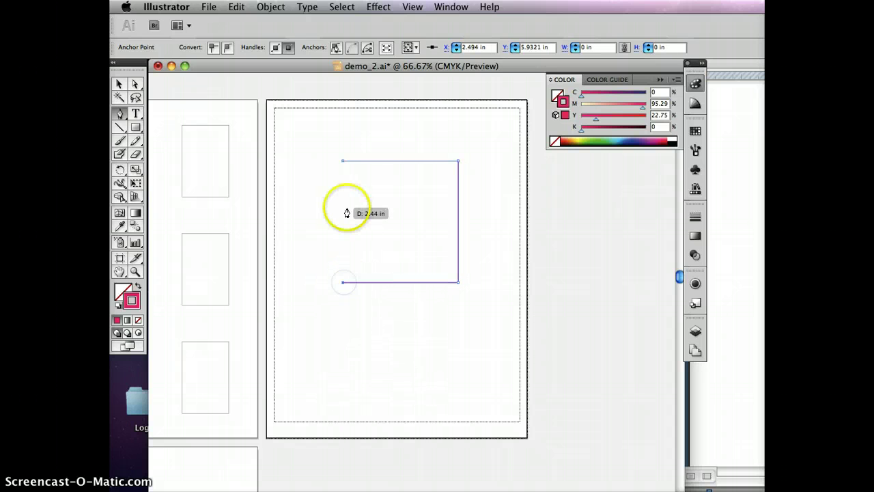
click(344, 166)
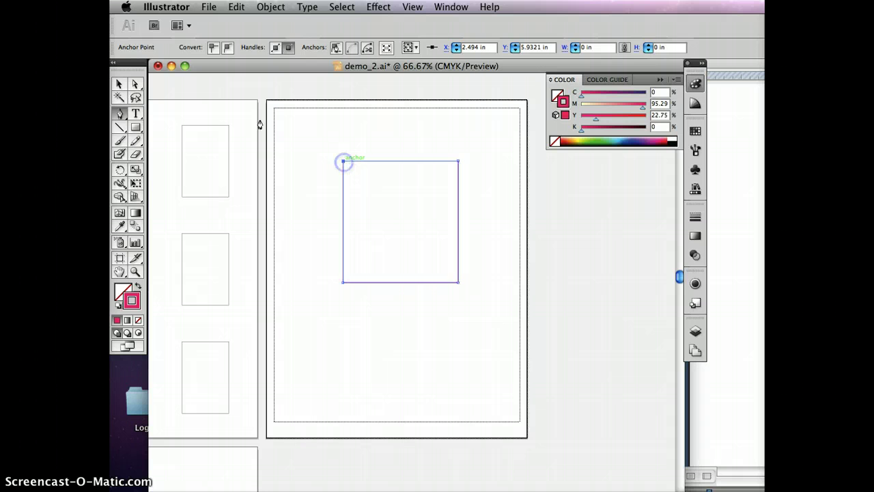
Select the pen-drawn rectangle and delete it from the artboard
click(121, 83)
click(478, 378)
drag(326, 317, 471, 148)
key(Delete)
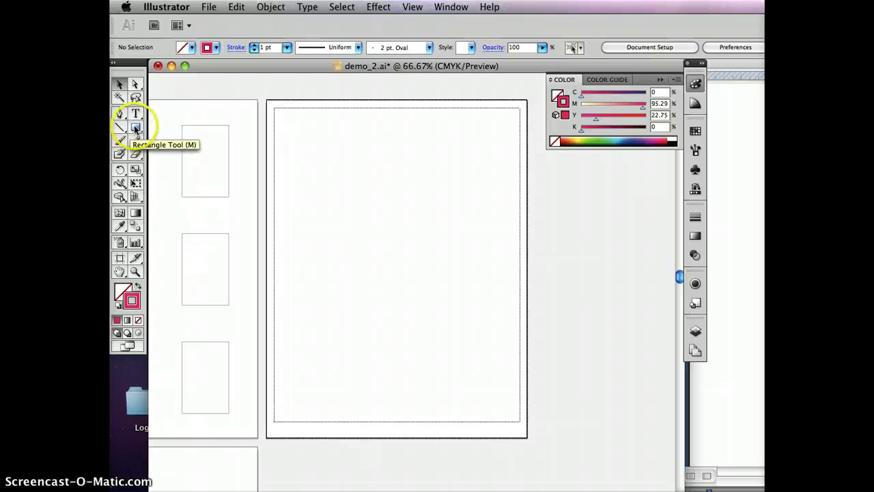
Draw a curved Pen segment from about X 2.97 in, Y 1.52 in, with horizontal handles, to about X 5.14 in, Y 4.08 in
click(118, 113)
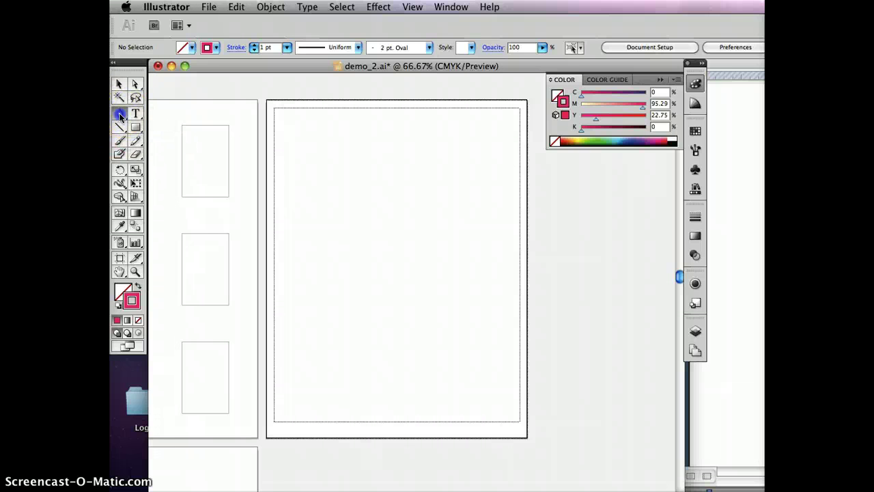
click(357, 149)
mouse_move(391, 148)
mouse_down()
mouse_move(408, 147)
mouse_move(422, 163)
mouse_move(384, 148)
mouse_up()
mouse_move(393, 157)
mouse_down()
mouse_move(360, 141)
mouse_move(462, 136)
mouse_move(369, 144)
mouse_move(440, 137)
mouse_move(436, 144)
mouse_move(455, 147)
mouse_move(403, 149)
mouse_up()
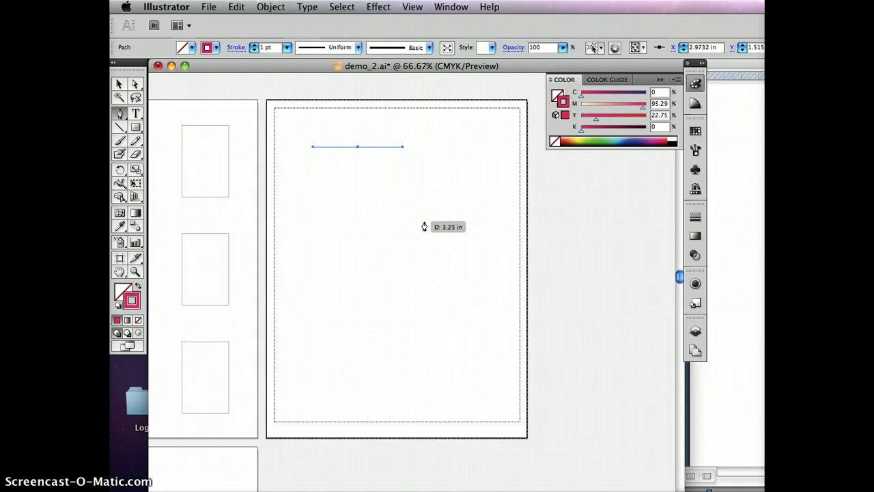
drag(425, 227, 424, 232)
click(424, 226)
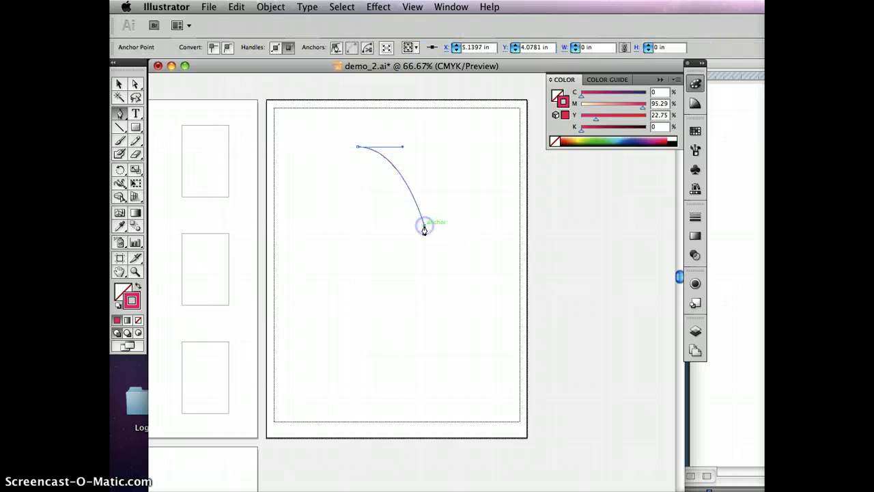
Reshape the curve with the Direct Selection tool, swinging the start anchor's handle down and left so the curve bows the opposite way
drag(383, 159, 135, 86)
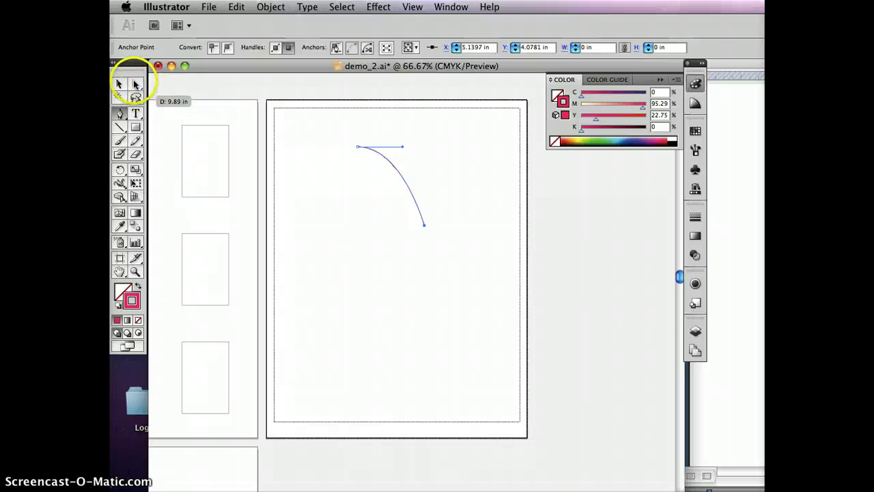
click(135, 82)
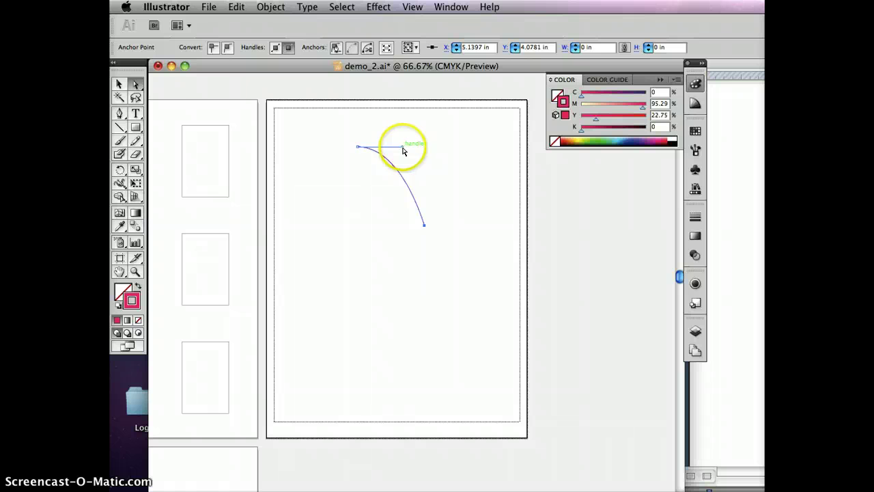
drag(403, 150, 308, 231)
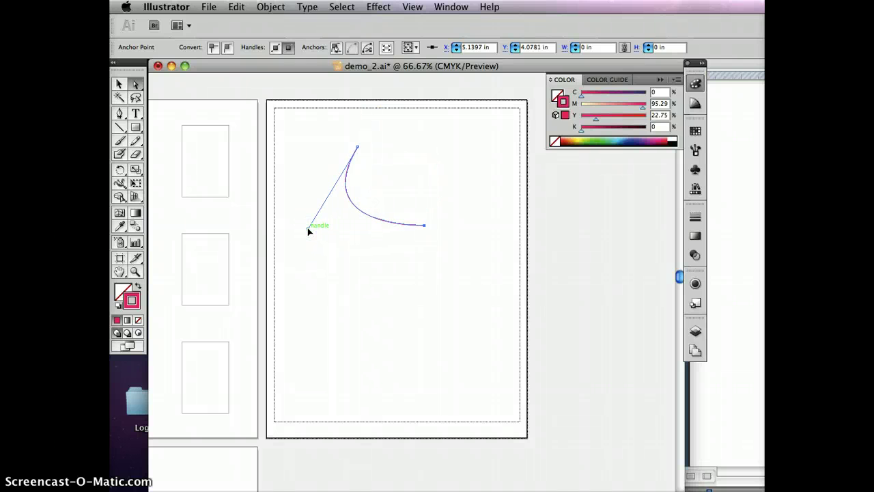
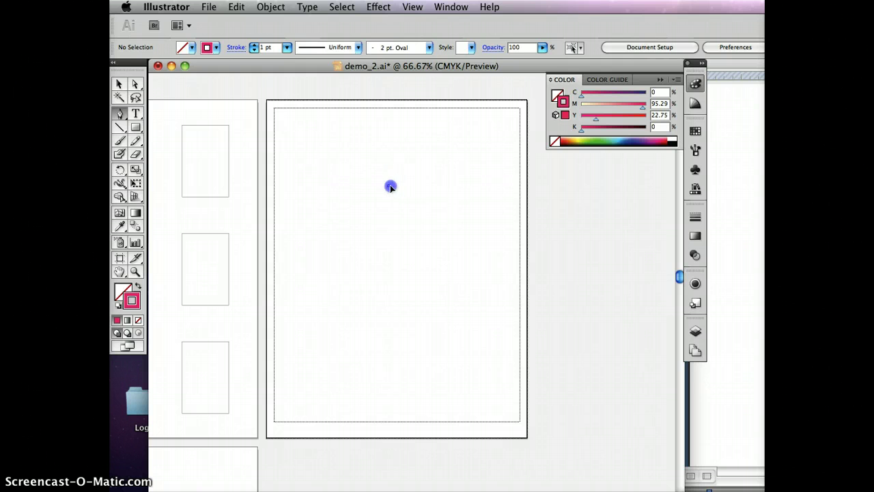
Draw the right half of a circle with smooth anchors at about X 3.99, Y 2.79 in, X 5.62, Y 4.33 in and X 4.17, Y 5.78 in
drag(420, 187, 420, 186)
drag(420, 187, 421, 187)
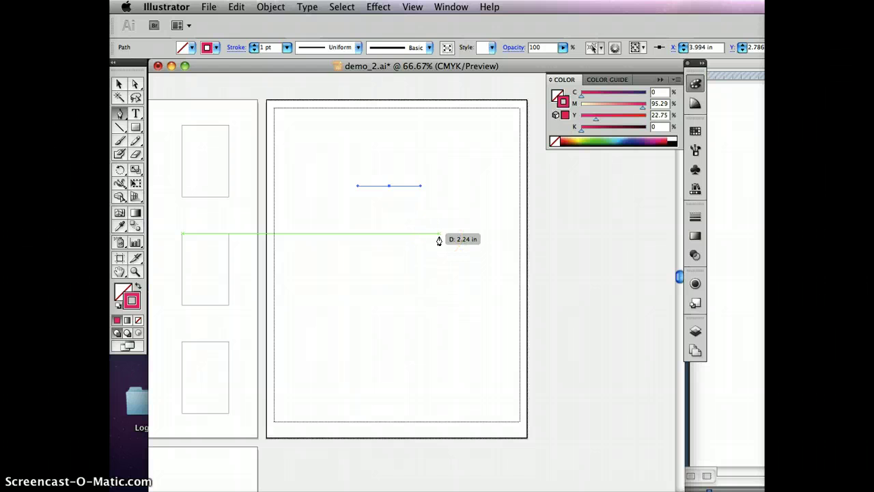
click(439, 237)
drag(438, 237, 440, 259)
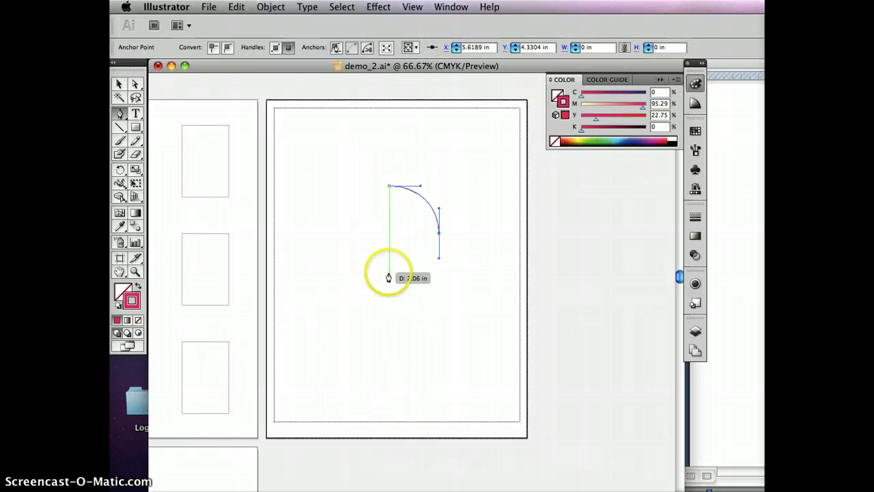
drag(388, 278, 371, 275)
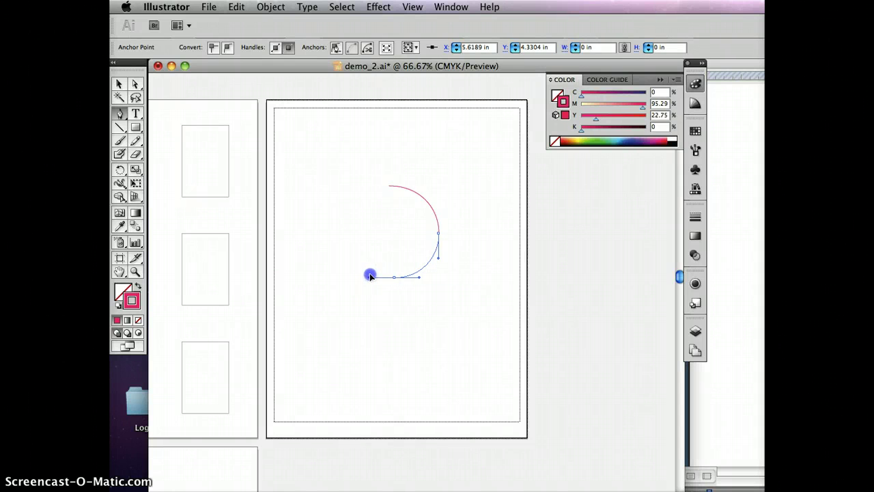
drag(370, 274, 371, 277)
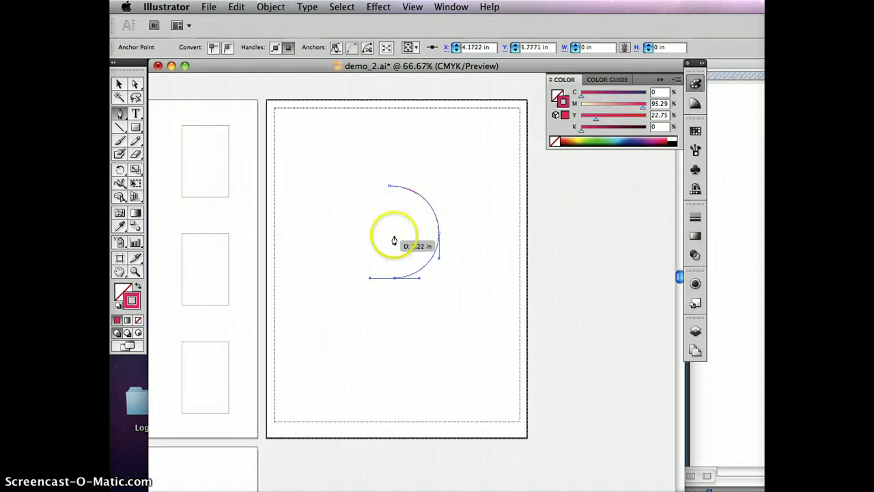
Add a smooth anchor at about X 2.73 in, Y 4.34 in and close the circle at its starting anchor with horizontal handles
drag(436, 239, 348, 210)
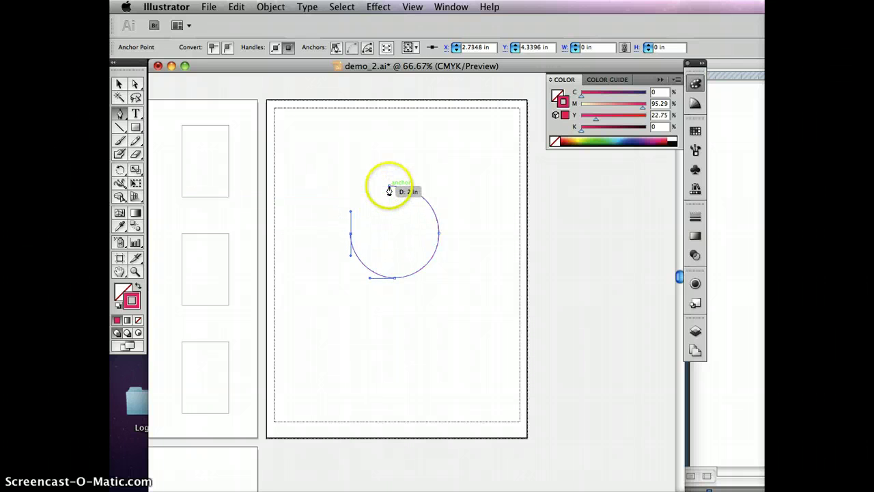
drag(389, 190, 418, 186)
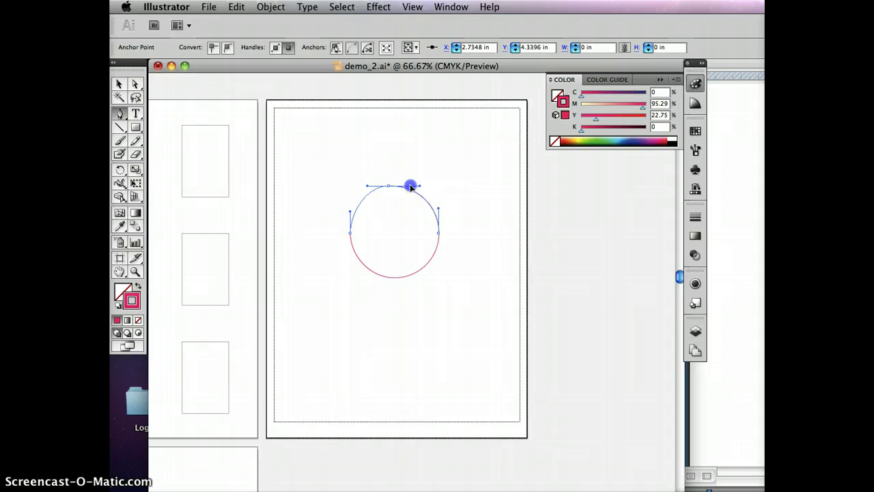
mouse_move(411, 187)
mouse_down()
mouse_move(389, 190)
mouse_move(396, 188)
mouse_up()
key(super+z)
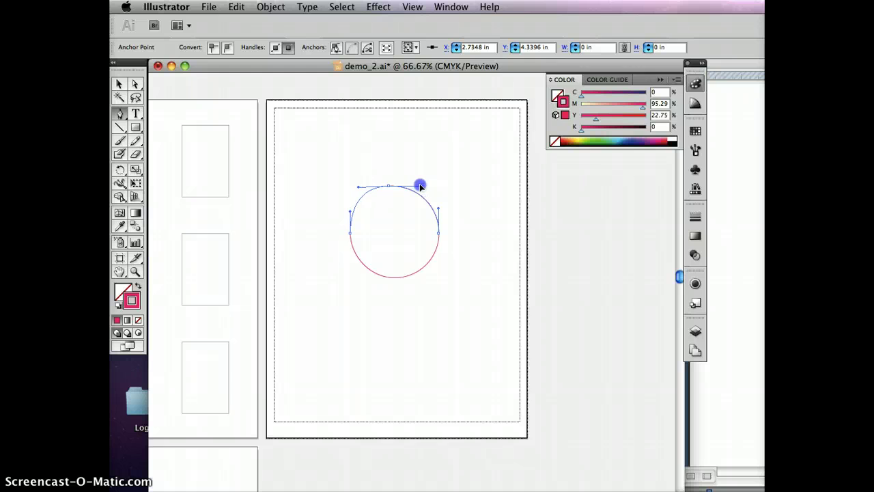
mouse_move(420, 186)
mouse_down()
mouse_move(400, 184)
mouse_move(451, 184)
mouse_move(449, 172)
mouse_move(490, 164)
mouse_move(501, 182)
mouse_move(465, 189)
mouse_move(504, 216)
mouse_move(456, 323)
mouse_move(446, 255)
mouse_move(419, 185)
mouse_up()
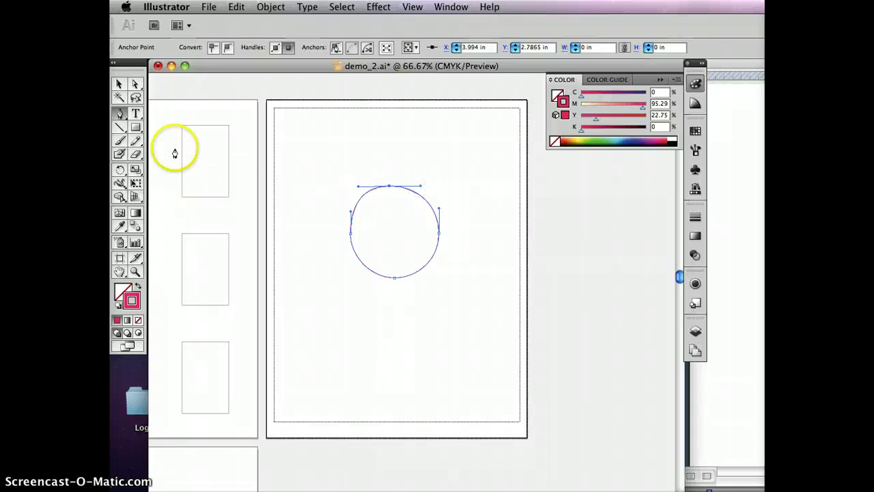
Select the pen-drawn circle and delete it from the artboard
click(119, 84)
click(326, 137)
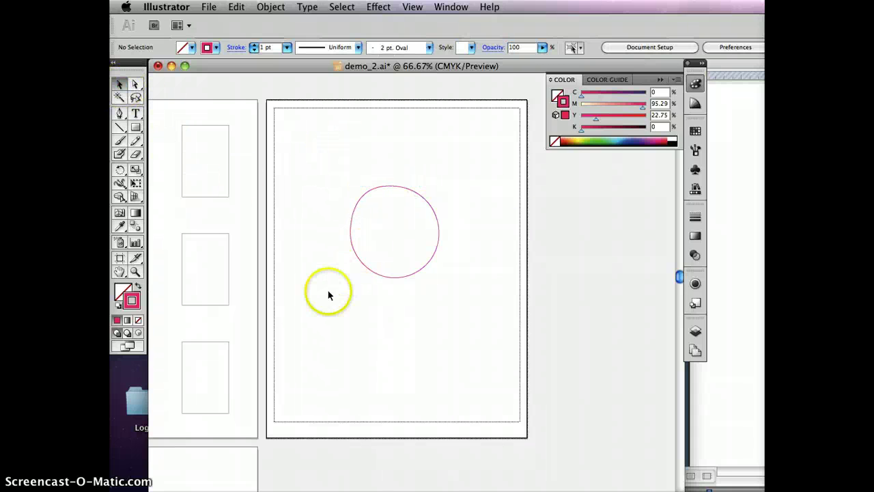
drag(476, 176, 328, 309)
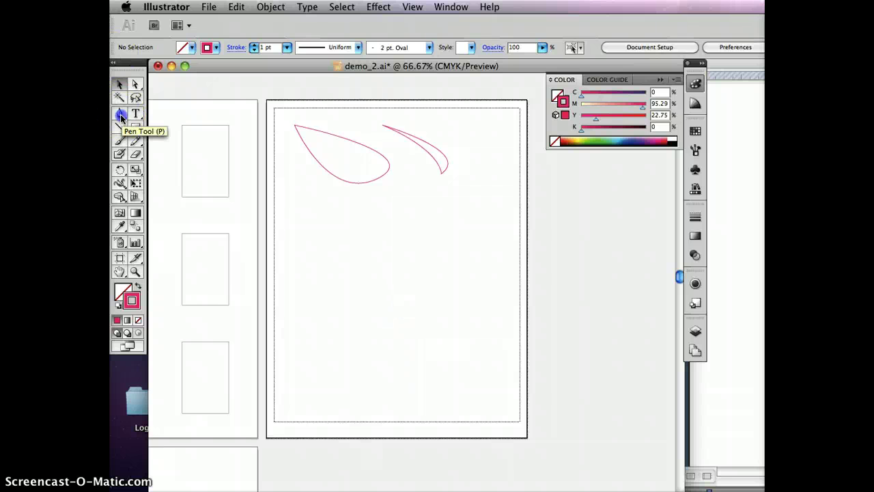
Draw a curved Pen segment from a corner anchor at about X 3.78, Y 3.89 in to a smooth anchor at about X 5.81, Y 5.93 in with diagonal handles
click(120, 116)
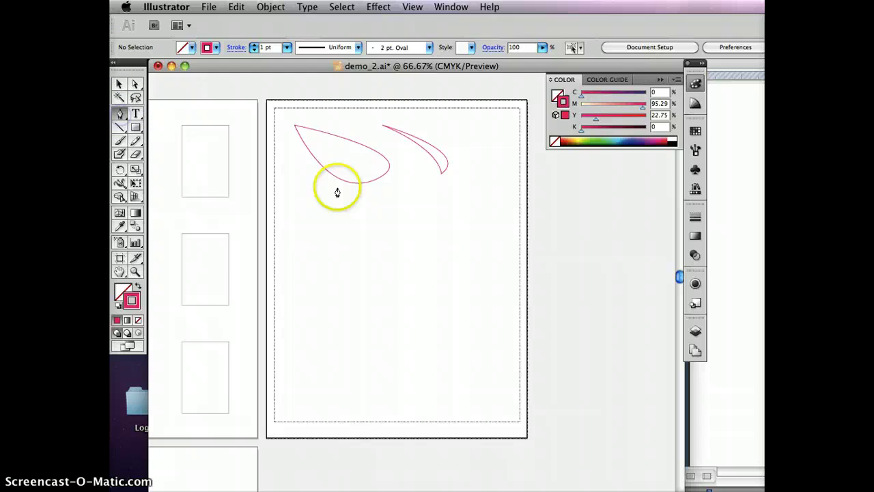
click(383, 220)
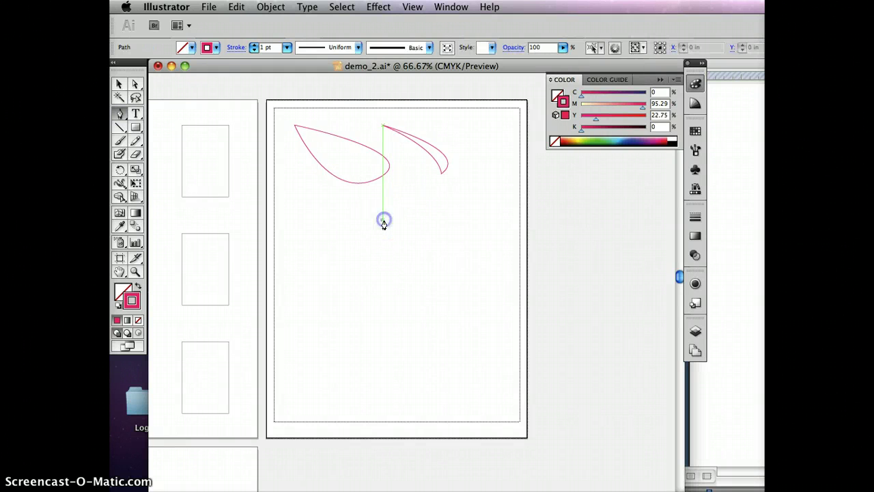
click(445, 277)
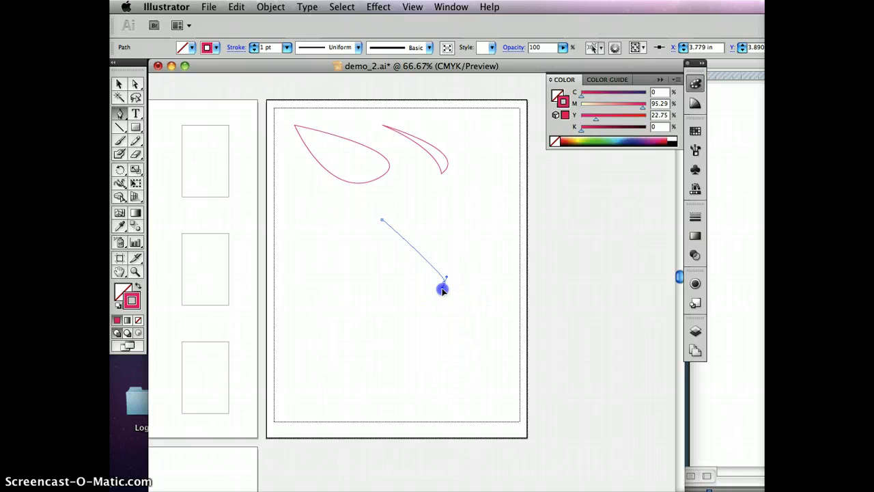
mouse_move(433, 299)
mouse_down()
mouse_move(426, 307)
mouse_move(435, 291)
mouse_move(414, 320)
mouse_move(404, 319)
mouse_up()
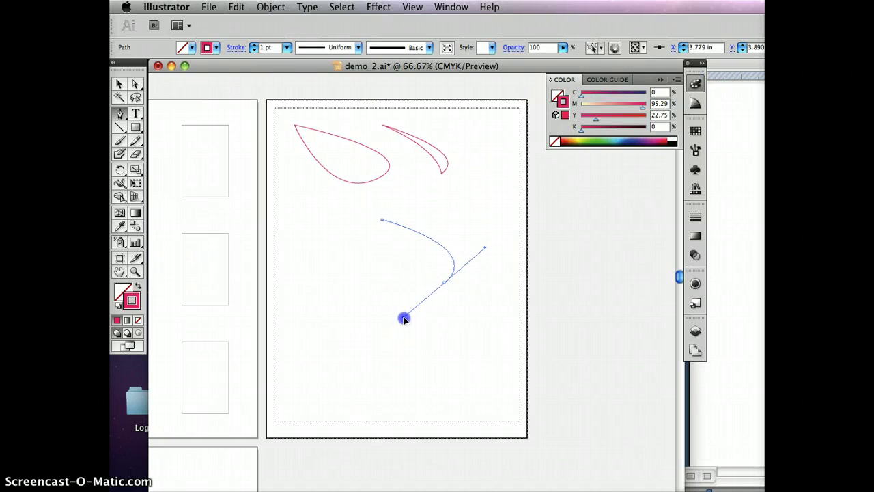
drag(404, 319, 404, 317)
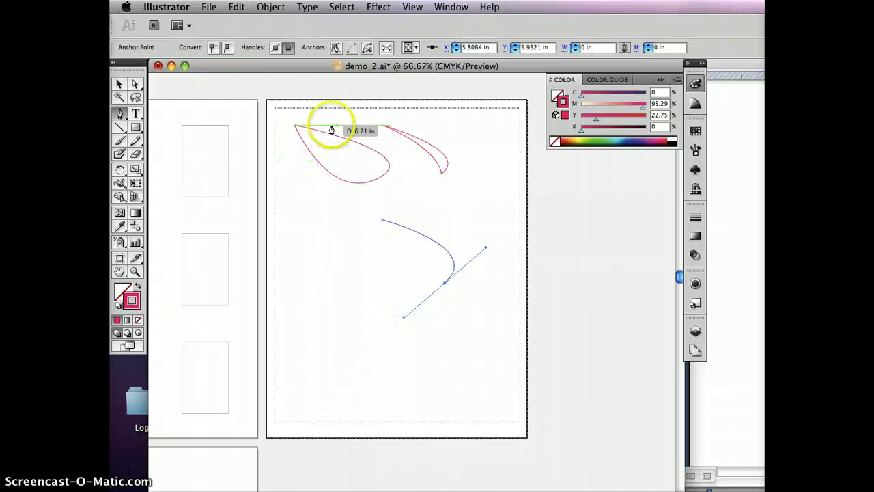
Close the path at its starting anchor, shaping the closing curve into a teardrop with a pointed tip
click(384, 222)
click(384, 227)
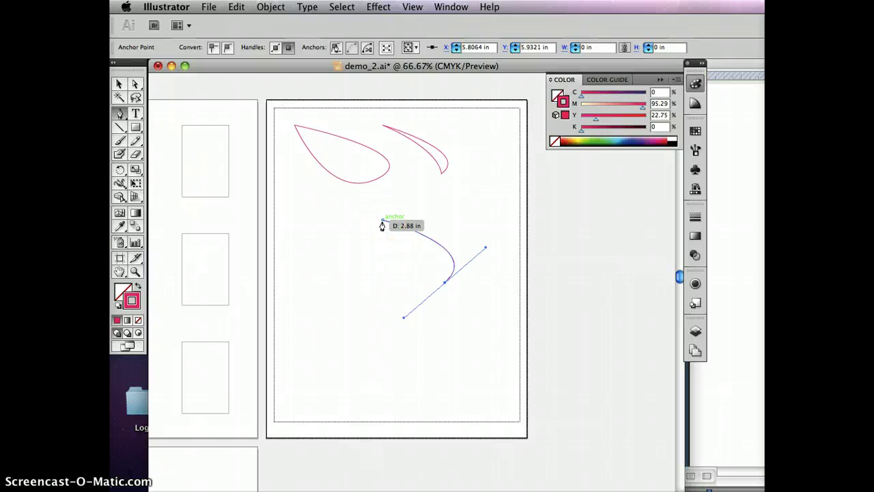
drag(382, 225, 376, 206)
key(super+z)
drag(383, 223, 382, 201)
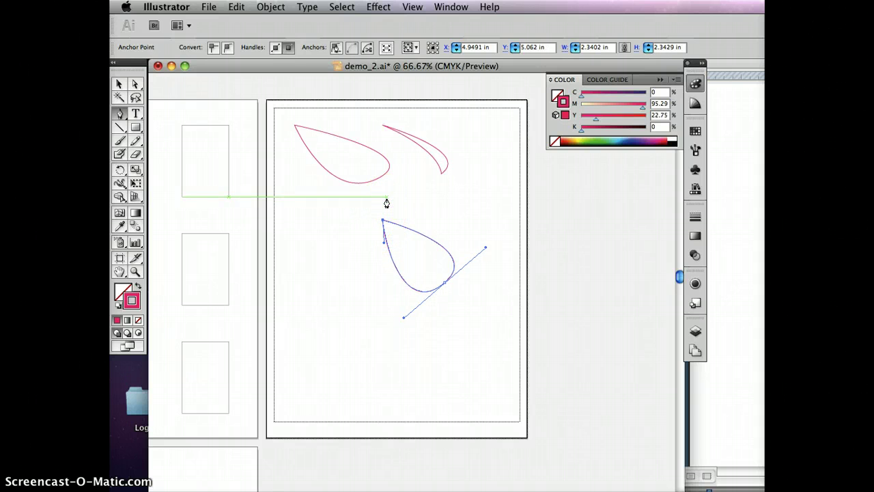
click(433, 206)
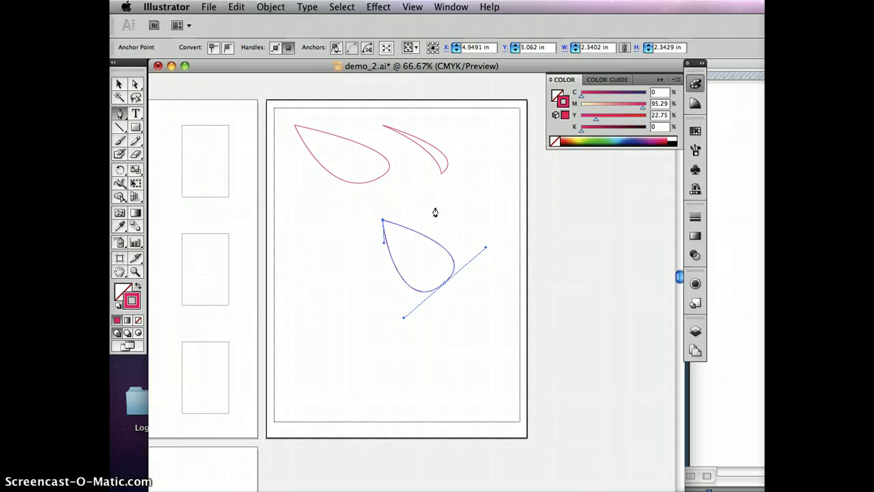
Move the new teardrop over the existing one, centred at about X 2.04 in, Y 2.70 in, deselect everything and activate the Pen tool
click(120, 84)
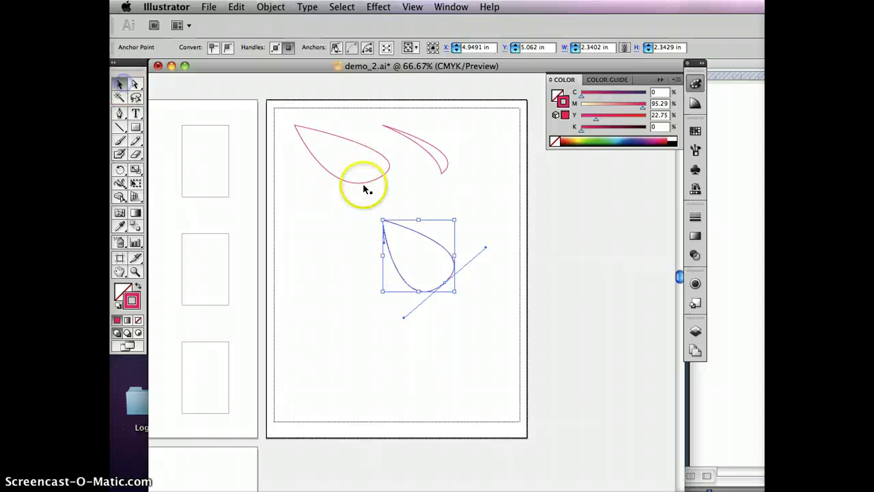
drag(404, 229, 314, 155)
click(439, 163)
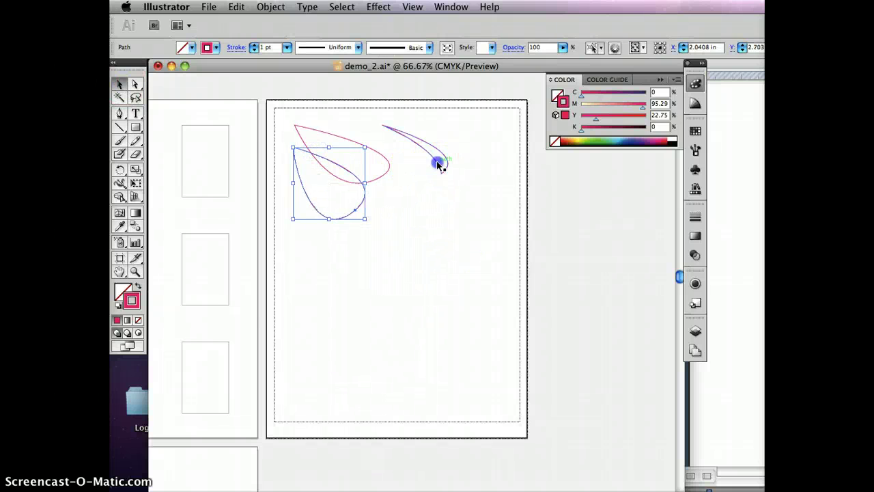
click(431, 219)
click(120, 113)
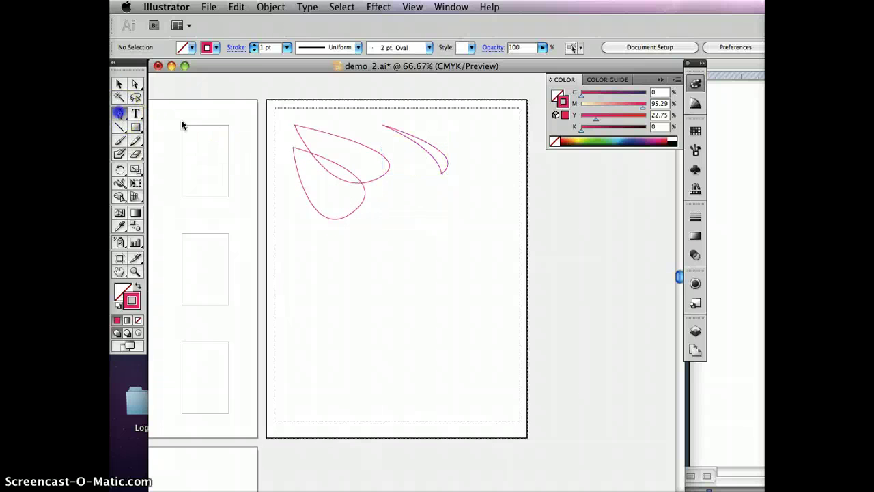
Start a Pen path at about X 5.35, Y 4.10 in, try closing it around one smooth anchor, and undo back to the starting anchor
click(430, 228)
drag(493, 299, 452, 339)
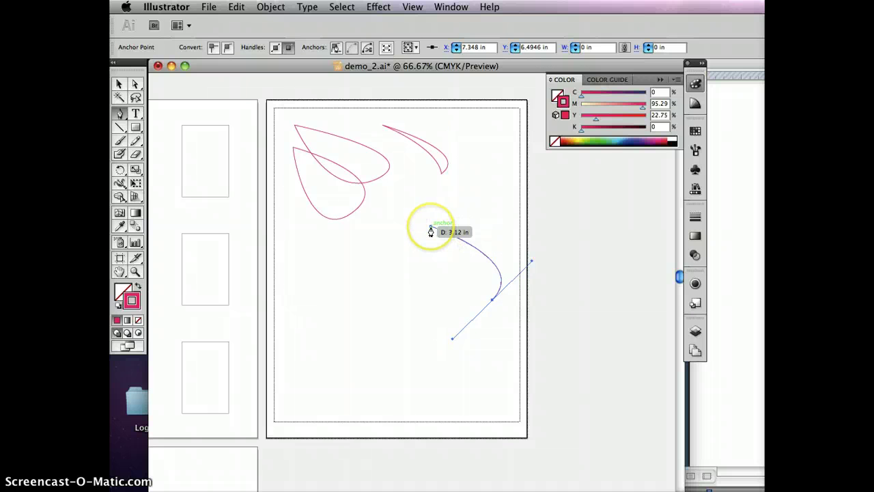
drag(431, 228, 303, 166)
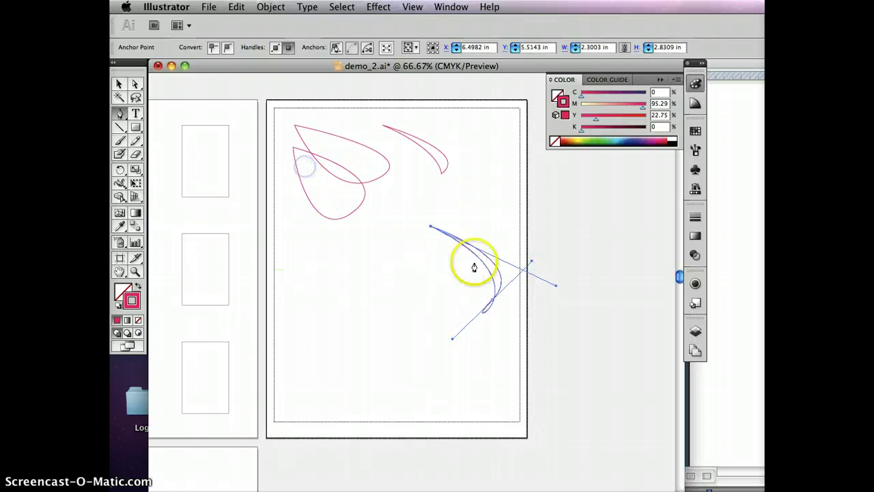
key(super+z)
key(super+z)
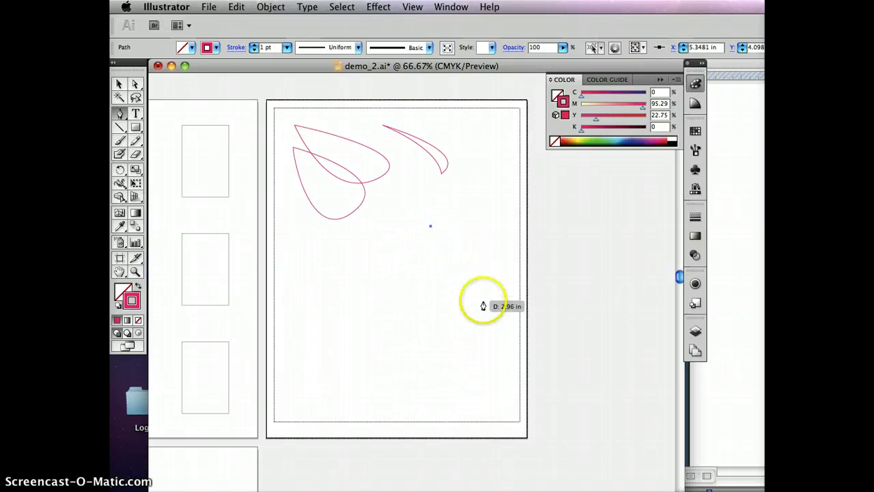
Draw a closed crescent through an anchor at about X 6.93, Y 6.35 in with its outgoing handle redirected upward, and deselect it
click(479, 298)
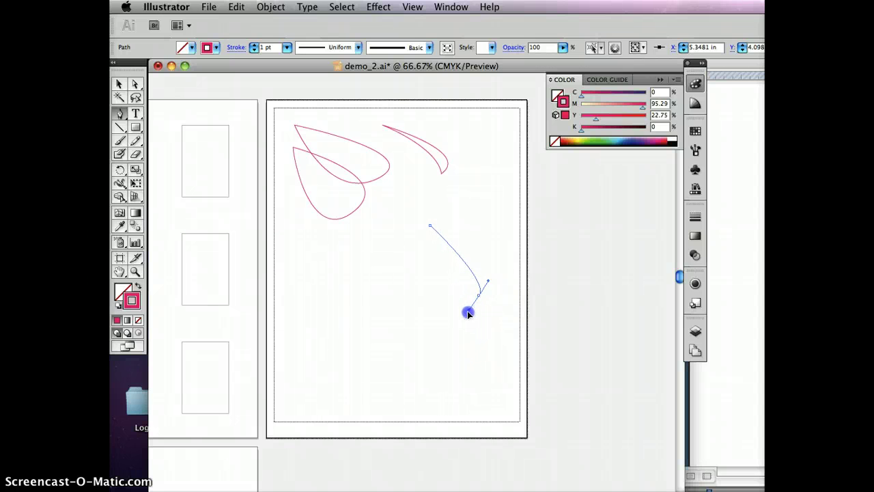
drag(467, 313, 459, 322)
drag(459, 325, 475, 275)
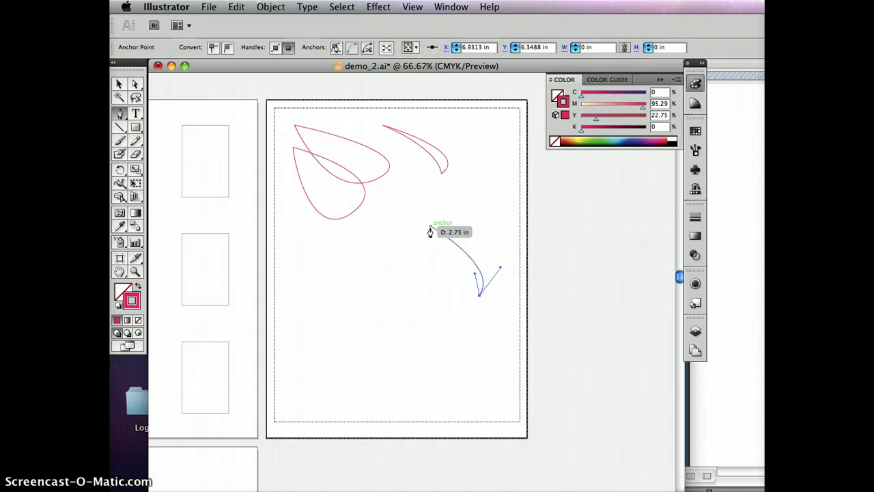
drag(430, 227, 390, 186)
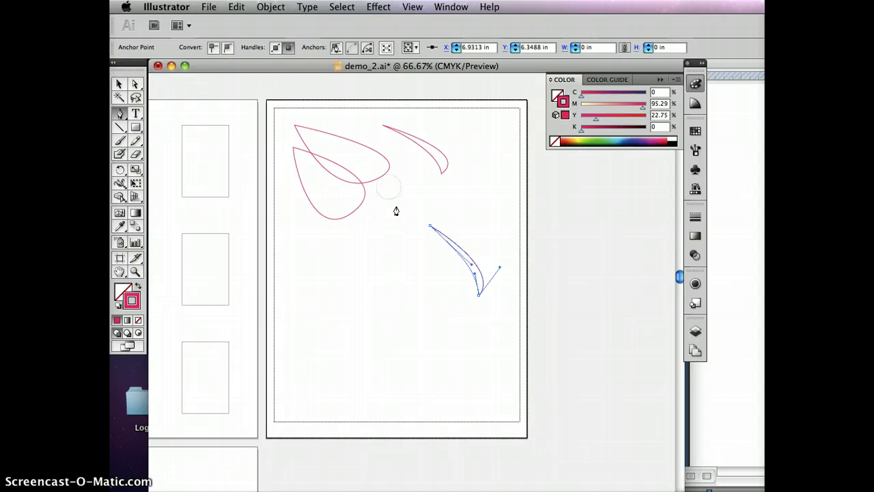
click(119, 84)
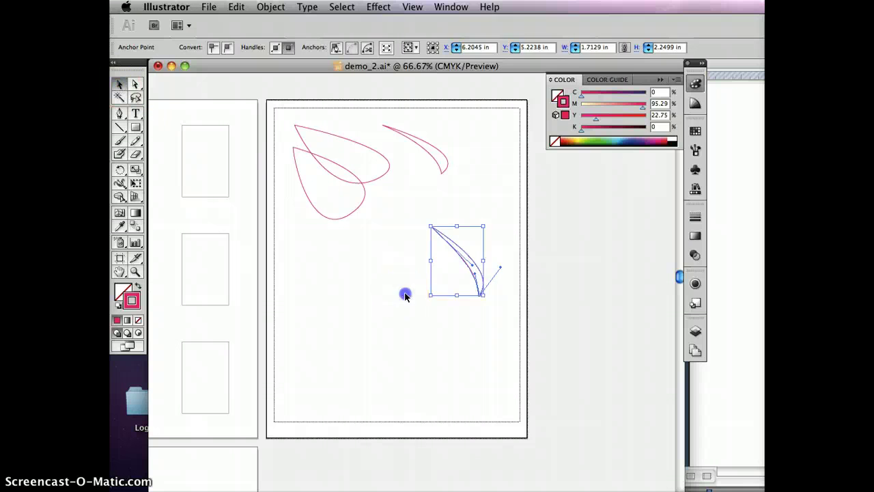
click(404, 293)
click(354, 185)
Move only the crescent's lower tip anchor slightly left and down, making the shape about 1.46 by 2.37 in, and deselect it
click(135, 84)
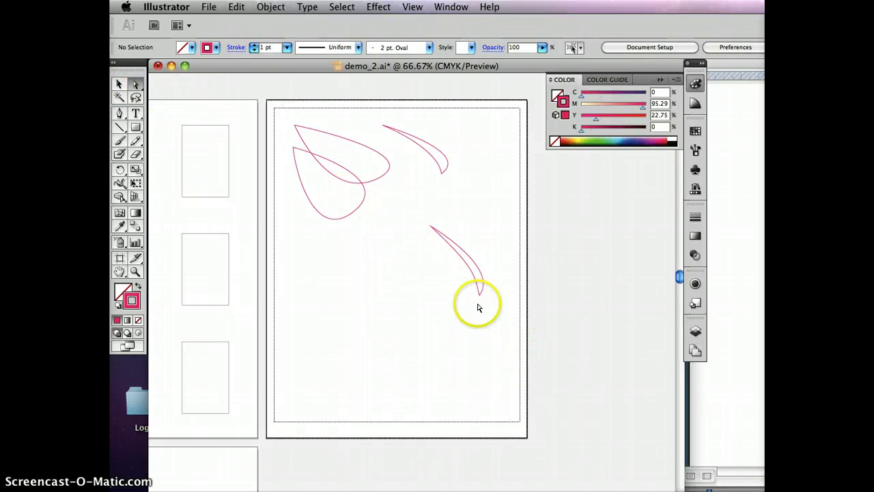
click(414, 320)
drag(433, 280, 476, 244)
click(387, 284)
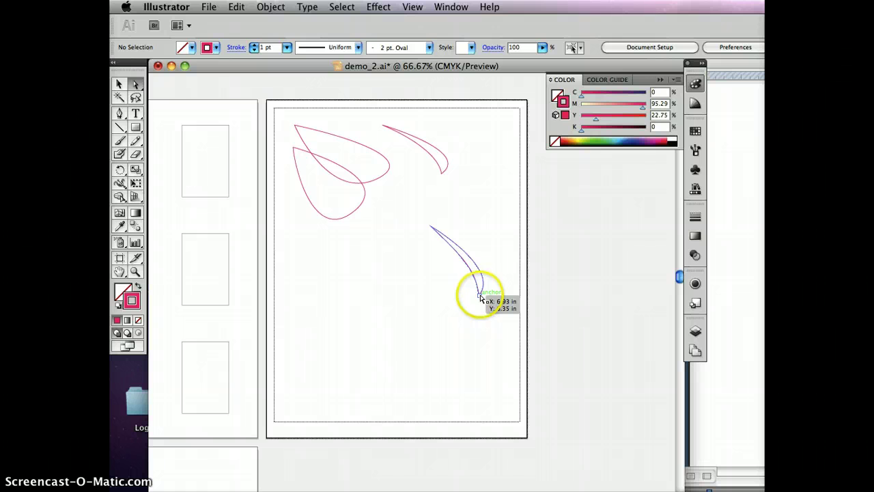
drag(480, 298, 474, 296)
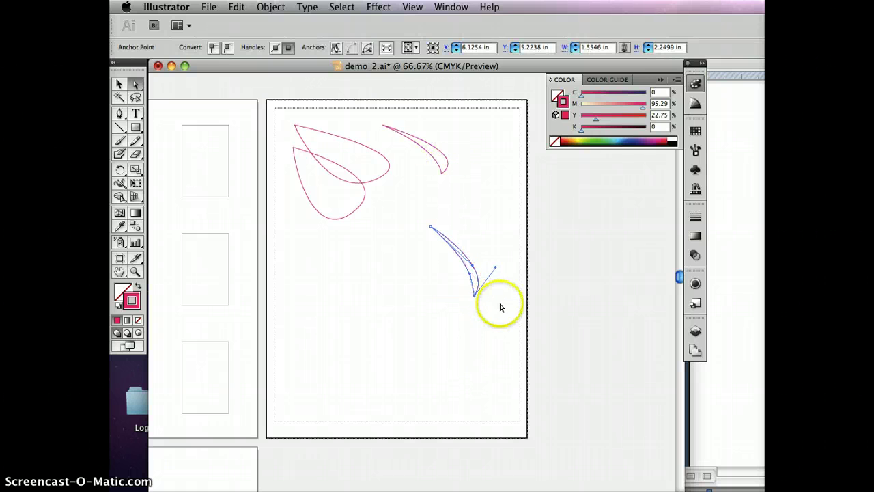
drag(476, 298, 470, 278)
click(471, 312)
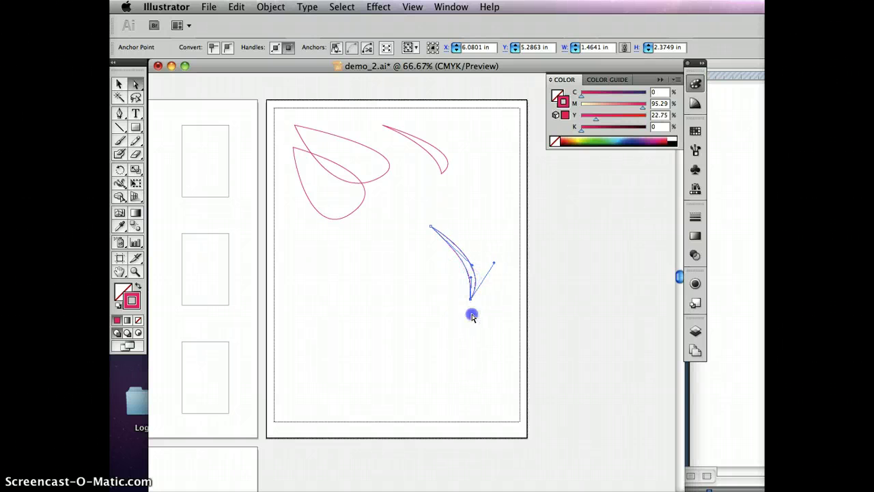
click(384, 185)
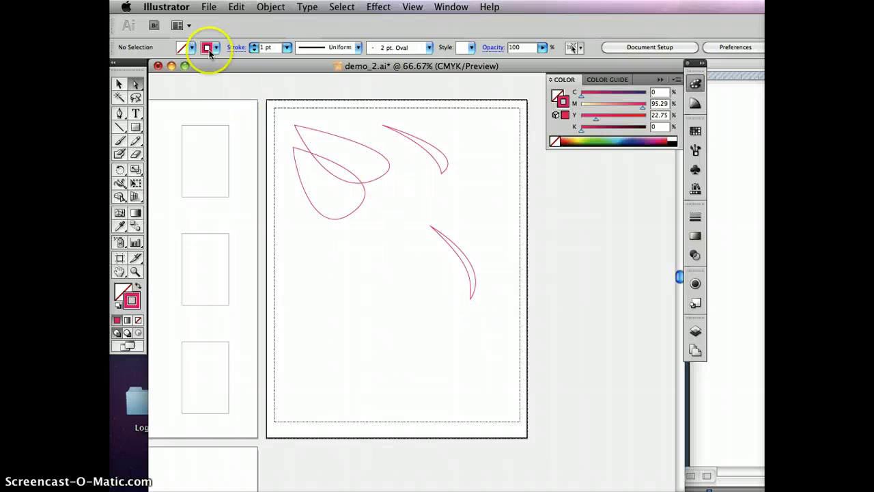
Try to reshape the crescent's outer curve by moving the direction handle of its lower anchor
click(473, 276)
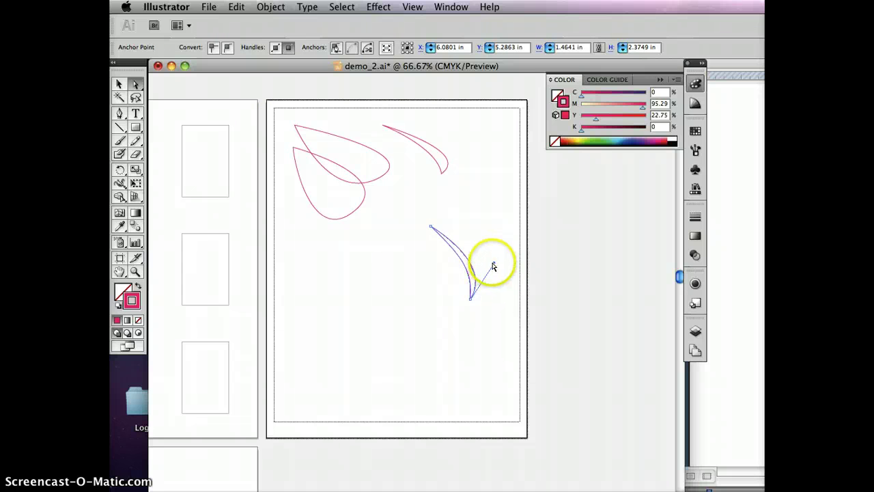
drag(494, 263, 503, 256)
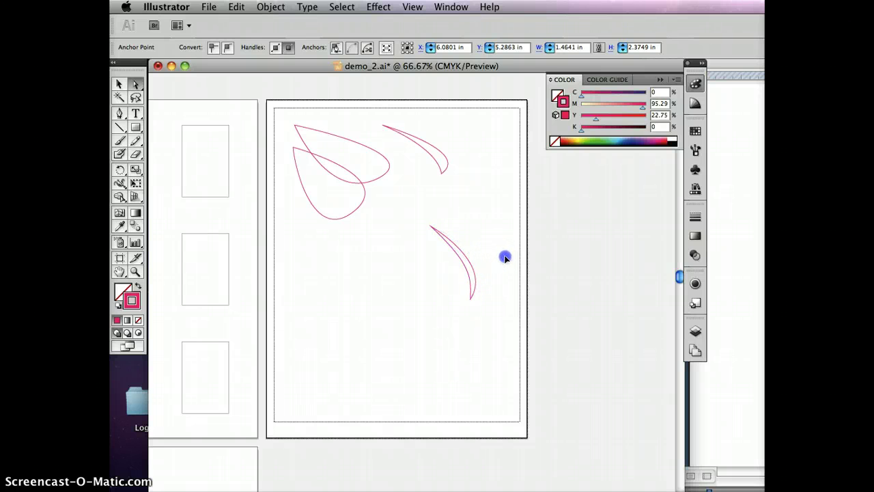
click(419, 313)
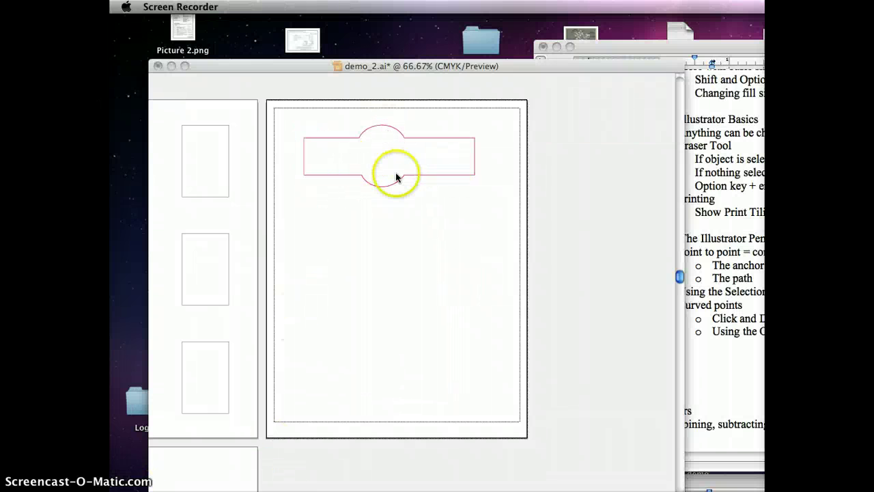
Switch to Illustrator, activate the Pen tool and place a starting anchor at about X 1.45, Y 4.33 in below the banner outline
click(369, 266)
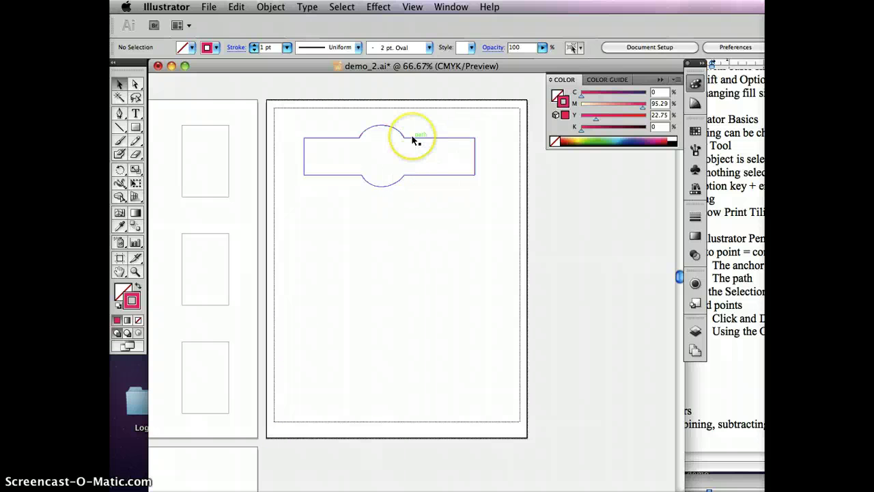
click(120, 113)
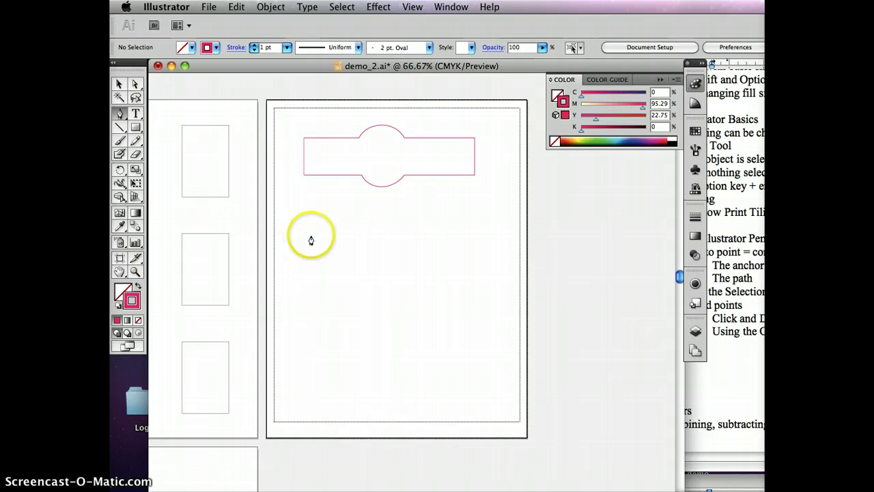
click(310, 235)
click(311, 236)
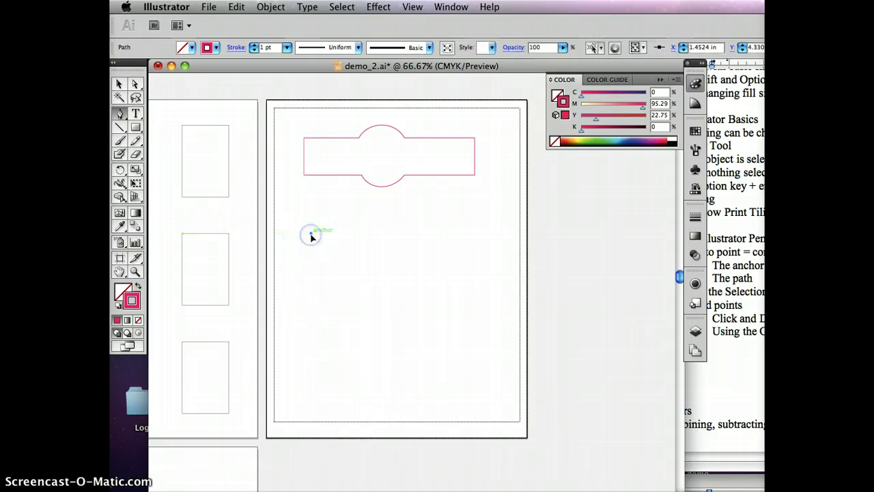
Try straight and curved first segments to an anchor at about X 3.24, Y 4.33 in, and undo each one
click(366, 236)
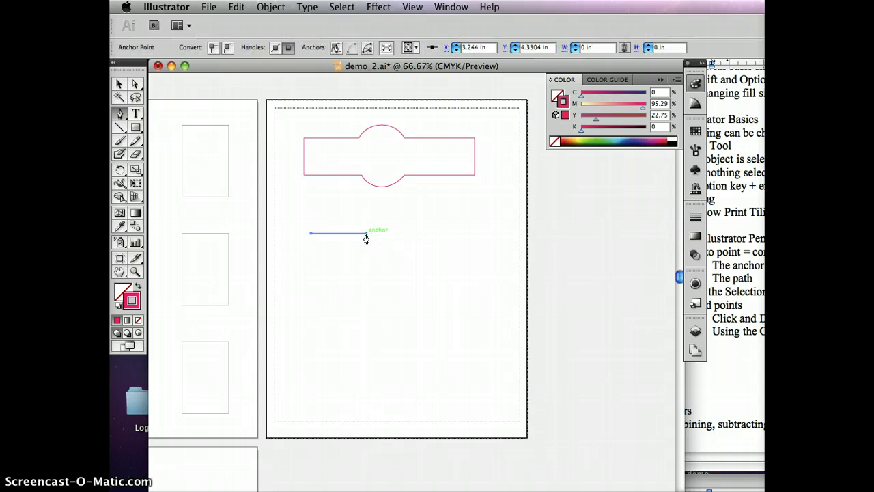
key(super+z)
click(366, 236)
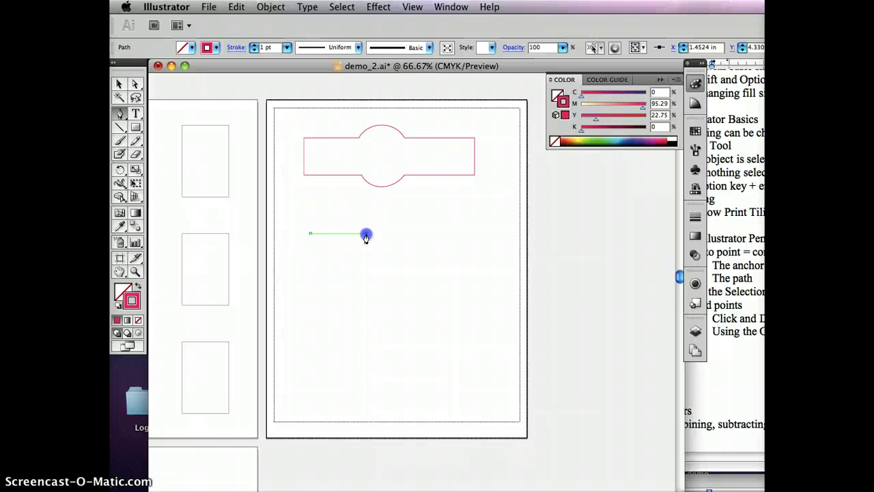
drag(366, 236, 376, 213)
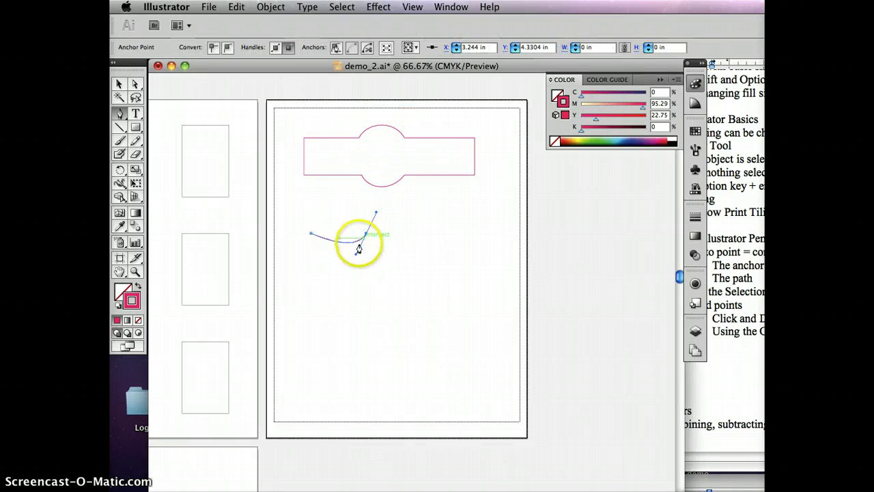
key(super+z)
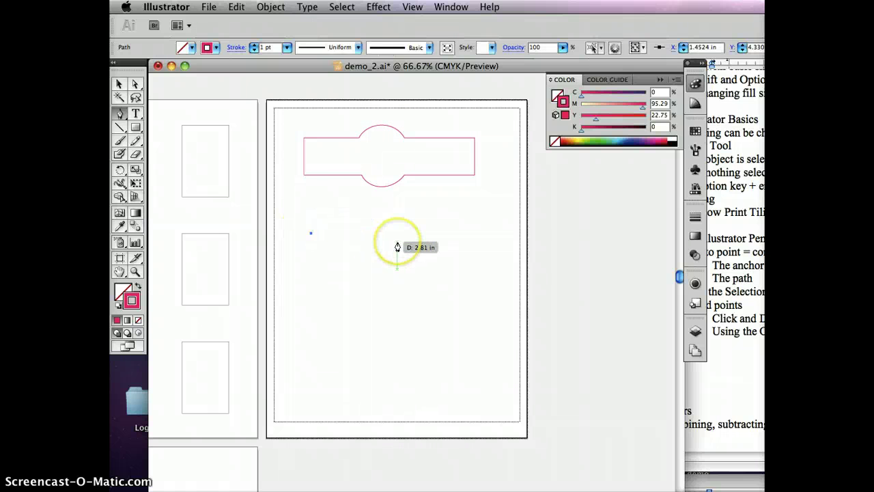
Draw a horizontal segment to about X 3.33, Y 4.33 in with an upward outgoing handle, and an upward arc to X 4.83, Y 4.33 in
click(369, 237)
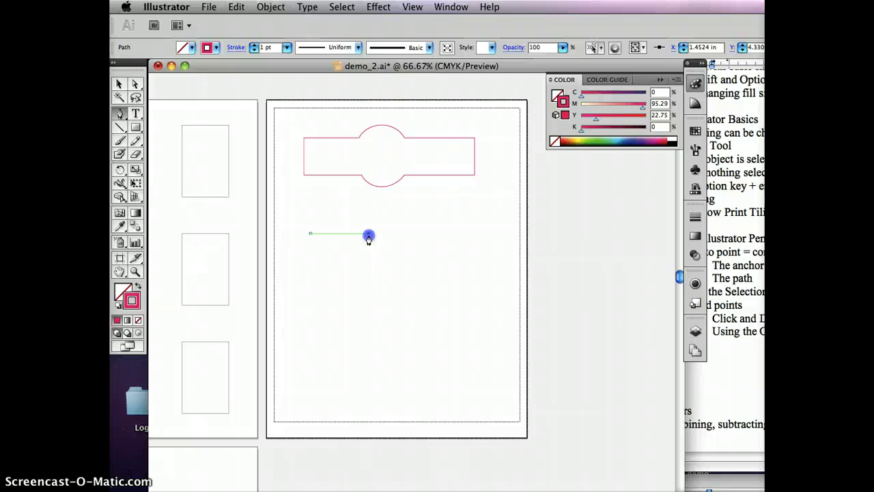
mouse_move(379, 214)
mouse_down()
mouse_move(376, 236)
mouse_move(378, 209)
mouse_move(385, 214)
mouse_move(351, 214)
mouse_move(402, 244)
mouse_move(340, 268)
mouse_move(381, 223)
mouse_move(357, 218)
mouse_move(381, 216)
mouse_up()
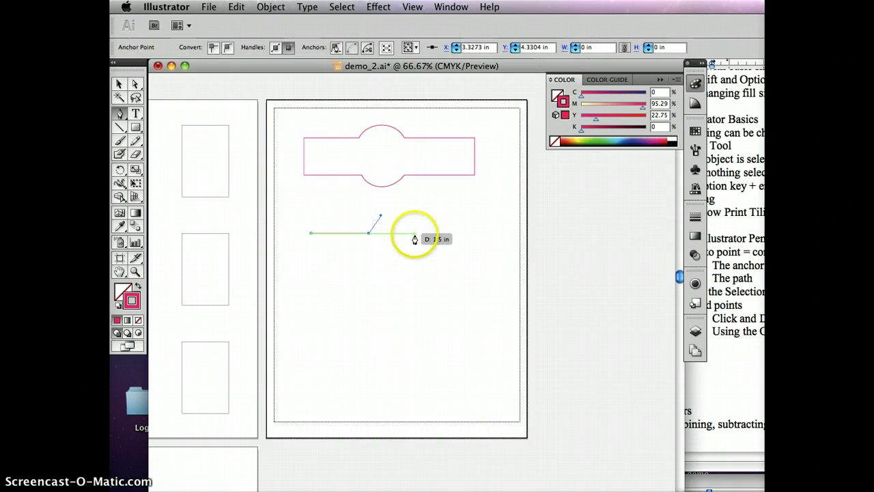
drag(414, 233, 425, 252)
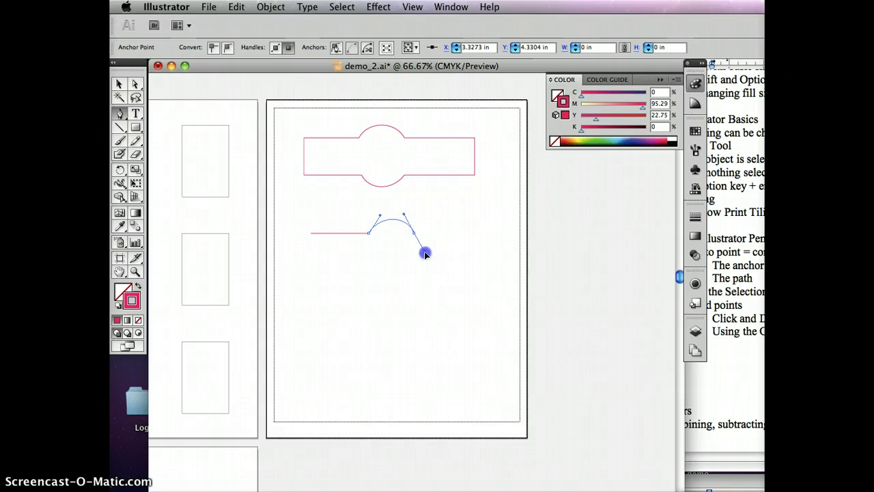
drag(424, 252, 426, 255)
Remove the outgoing direction handle from the arc's end anchor so that the path can continue straight
drag(419, 248, 414, 236)
drag(414, 234, 427, 254)
key(super+z)
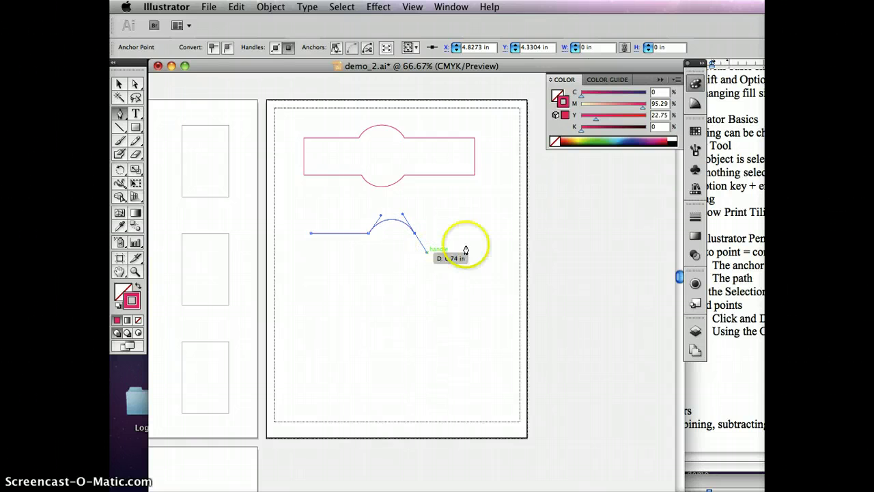
click(415, 237)
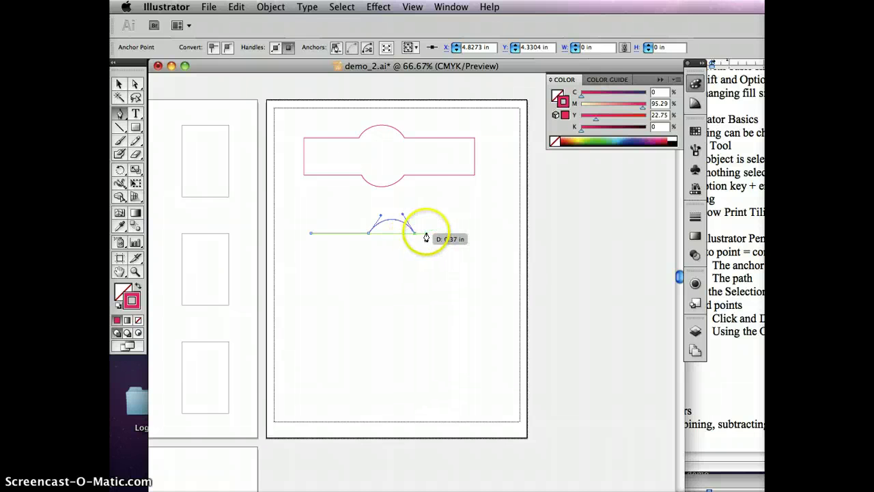
Draw straight segments right to about X 6.79 in, down to Y 5.5 in, and back left to about X 4.85 in
click(473, 233)
click(474, 269)
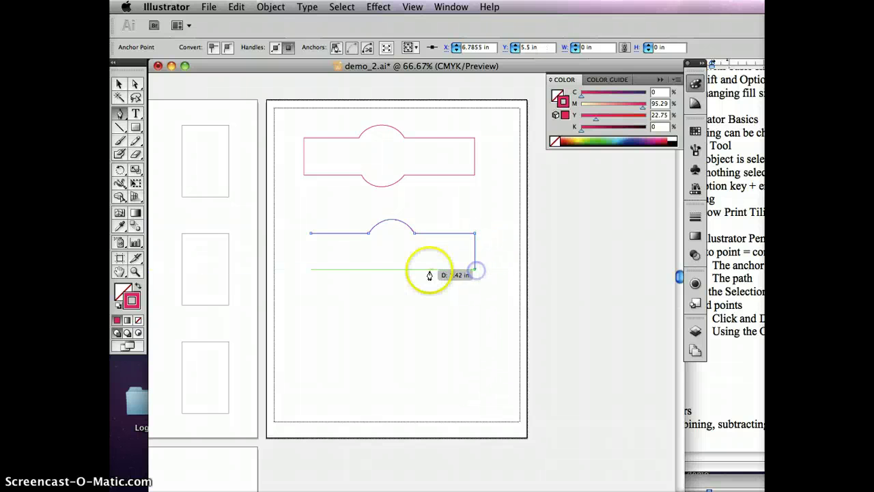
click(414, 269)
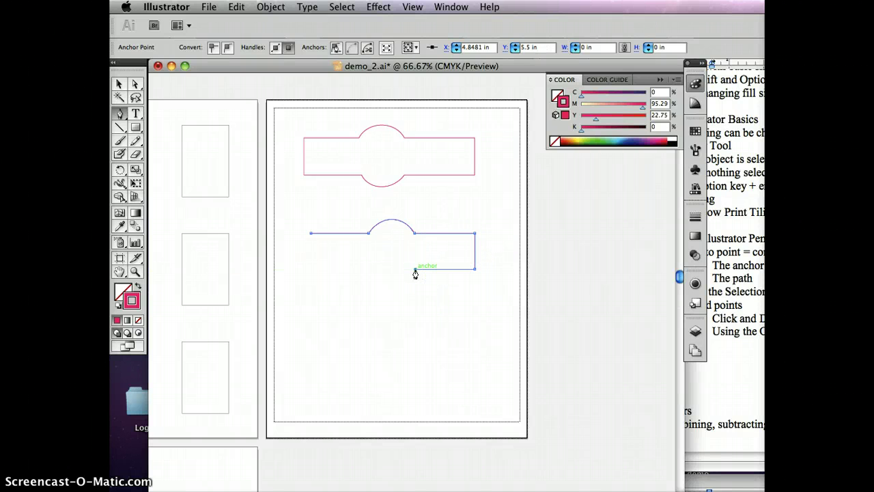
Draw a downward-bulging arc to an anchor at about X 3.41, Y 5.5 in and remove that anchor's outgoing handle
drag(414, 269, 399, 286)
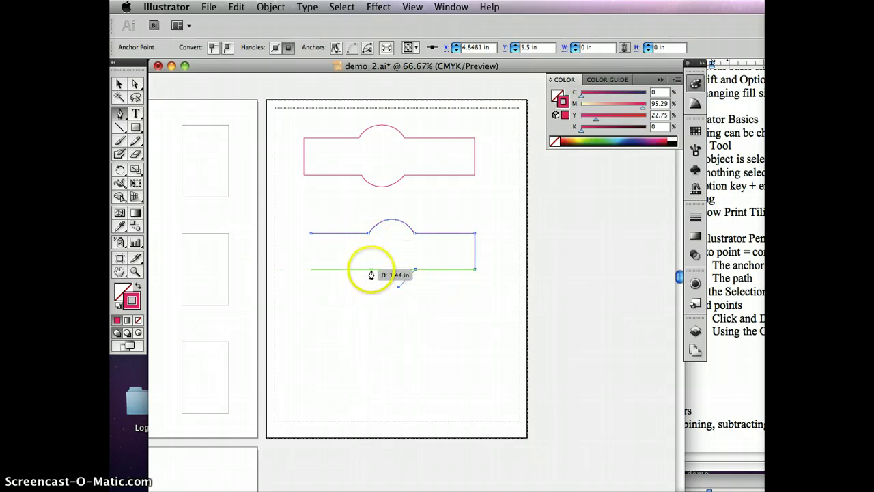
drag(372, 272, 362, 256)
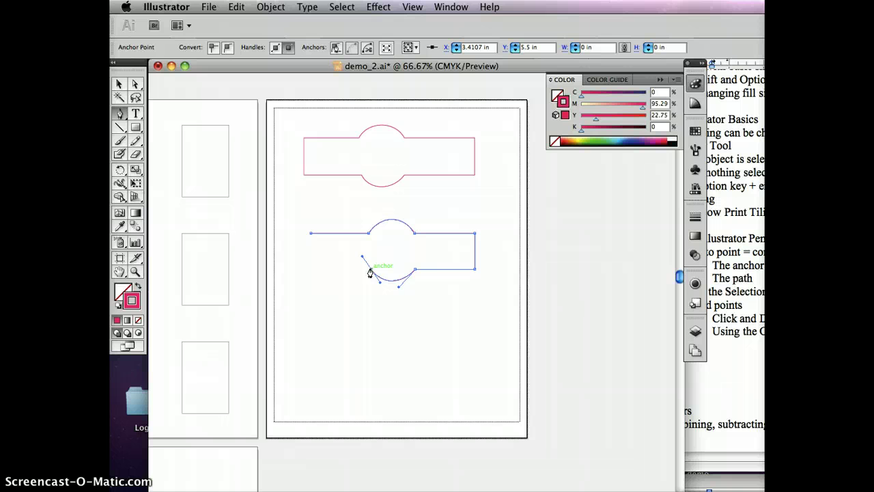
click(371, 268)
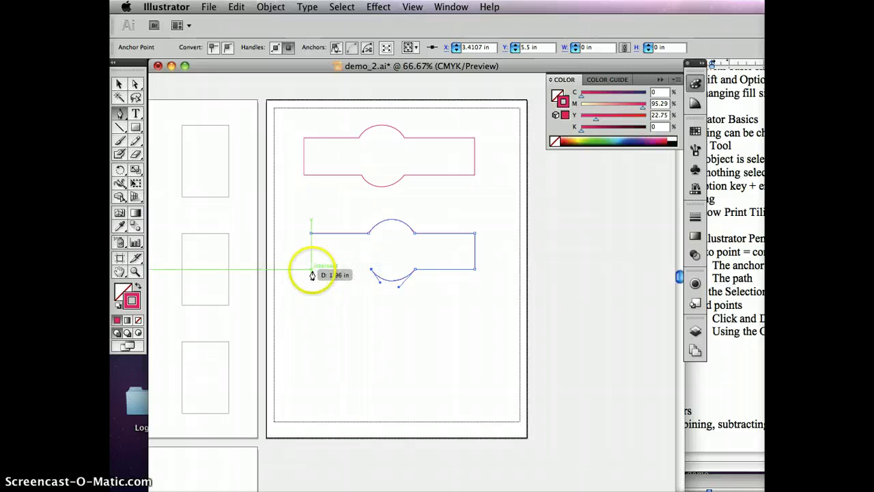
Close the banner outline with a corner at about X 1.45, Y 5.5 in and the starting anchor, and activate the Selection tool
click(311, 269)
click(311, 234)
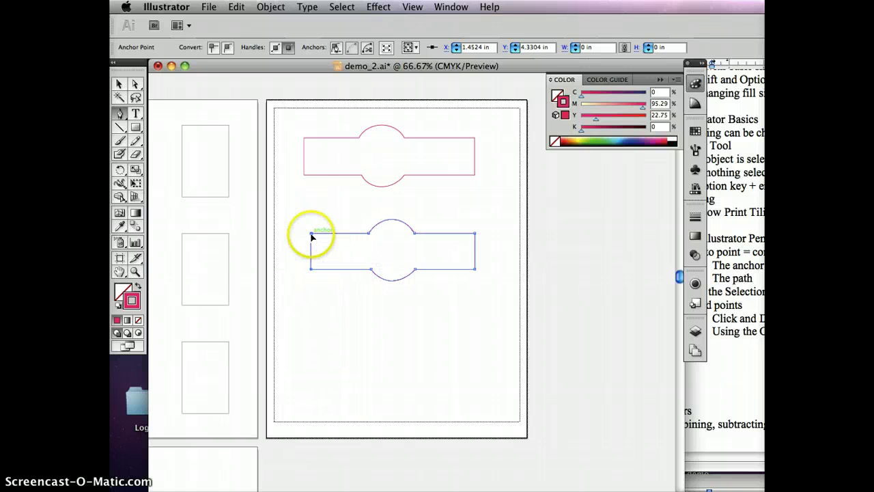
click(120, 83)
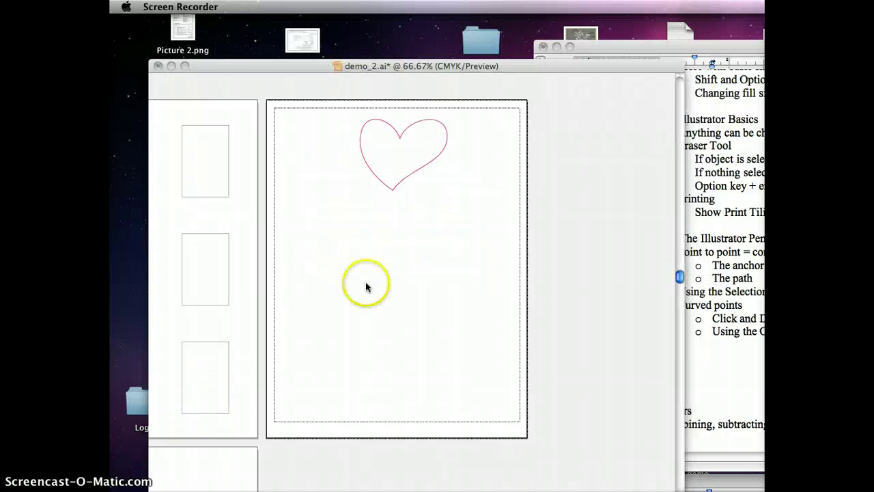
Switch to the Illustrator document window containing the heart outline
click(365, 287)
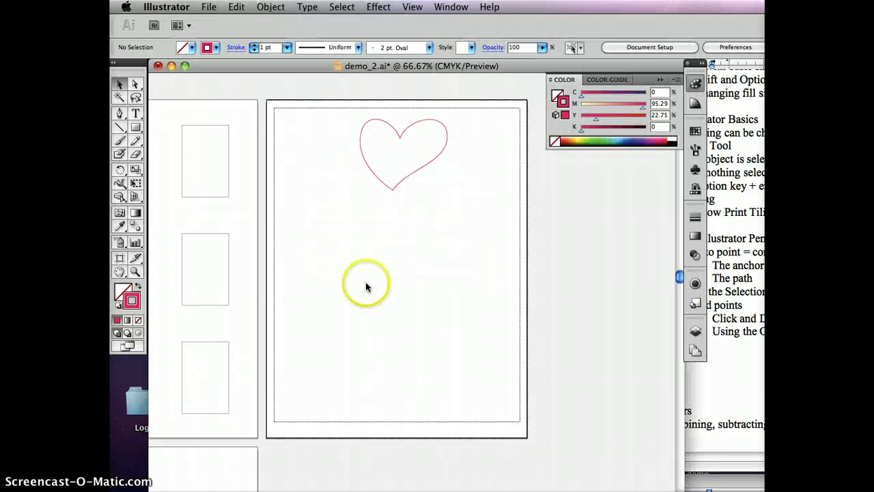
With the Pen tool, draw a second heart's left side from about X 5.58, Y 8.12 in up to a smooth anchor at about X 4.83, Y 6.18 in
click(119, 113)
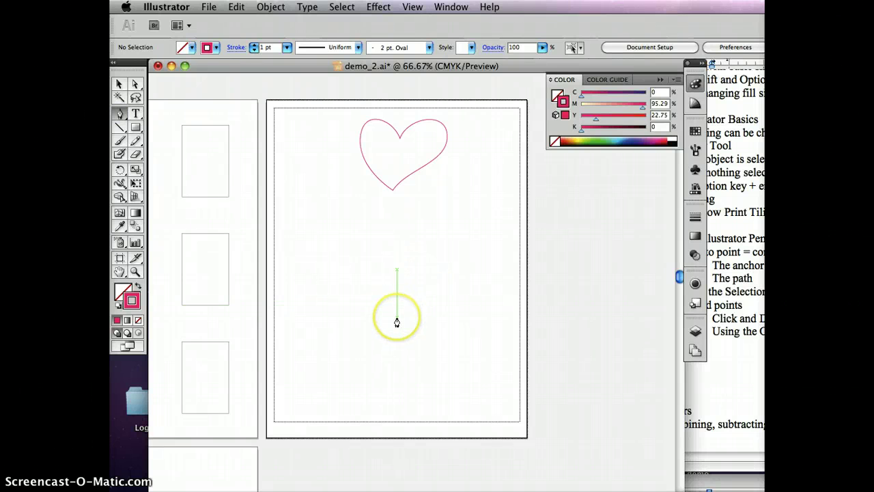
click(437, 350)
drag(438, 353, 419, 324)
click(414, 293)
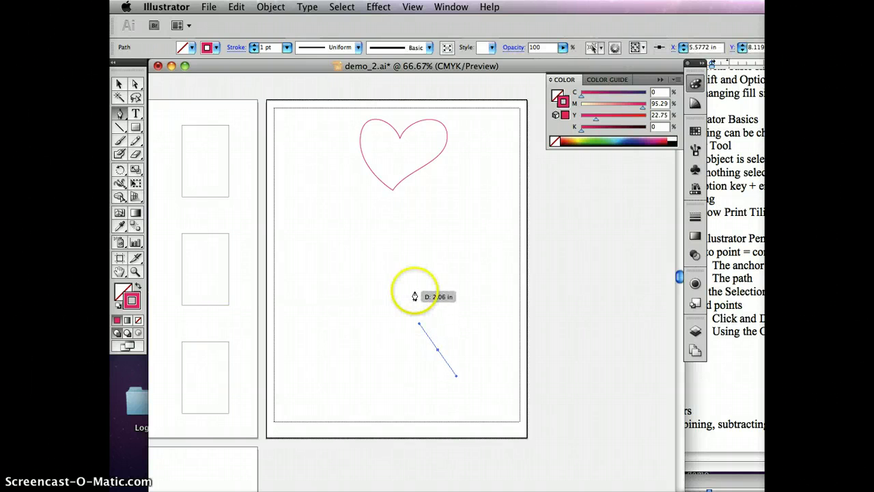
drag(414, 292, 415, 269)
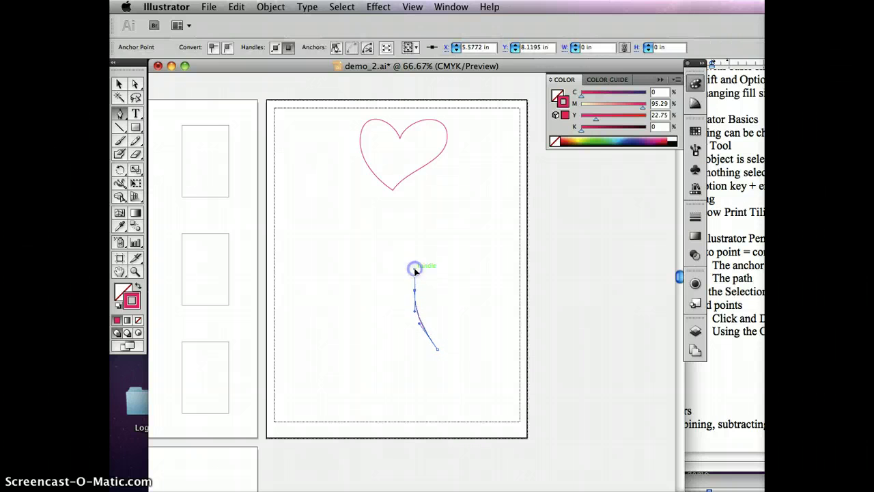
Curve the left lobe to an anchor at about X 6.06, Y 6.18 in and turn its outgoing handle upward to form the cleft
click(453, 293)
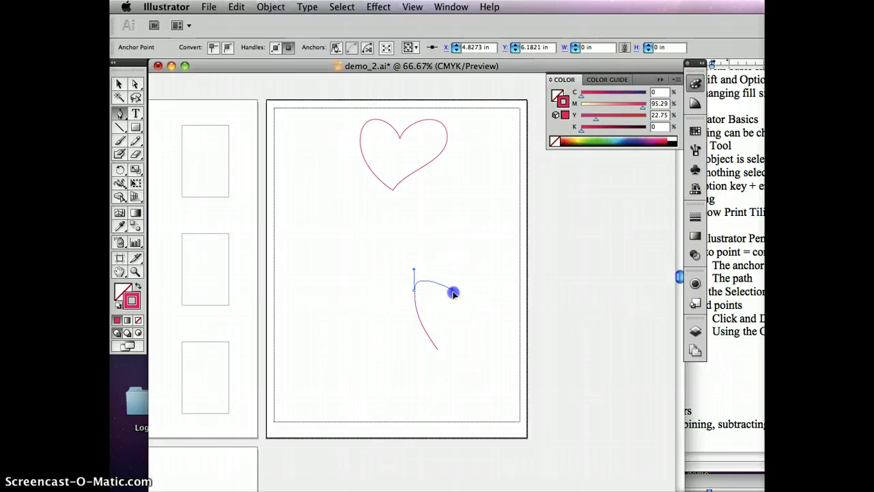
drag(459, 311, 462, 271)
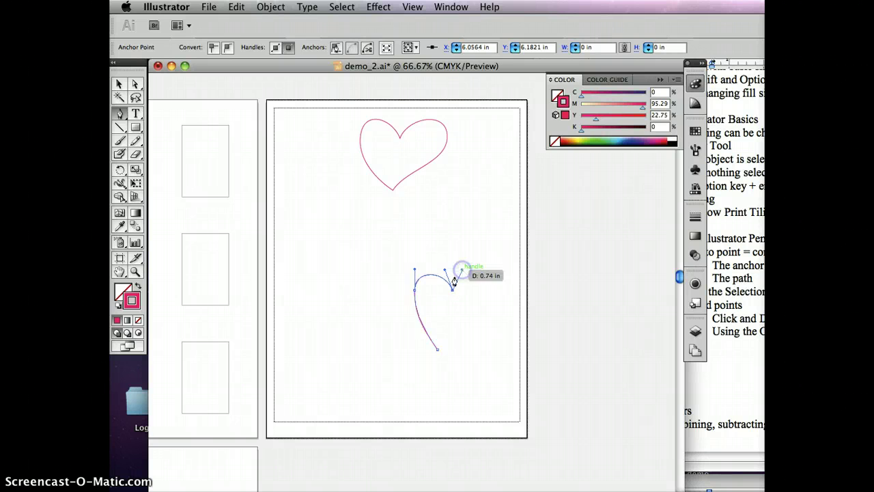
click(414, 289)
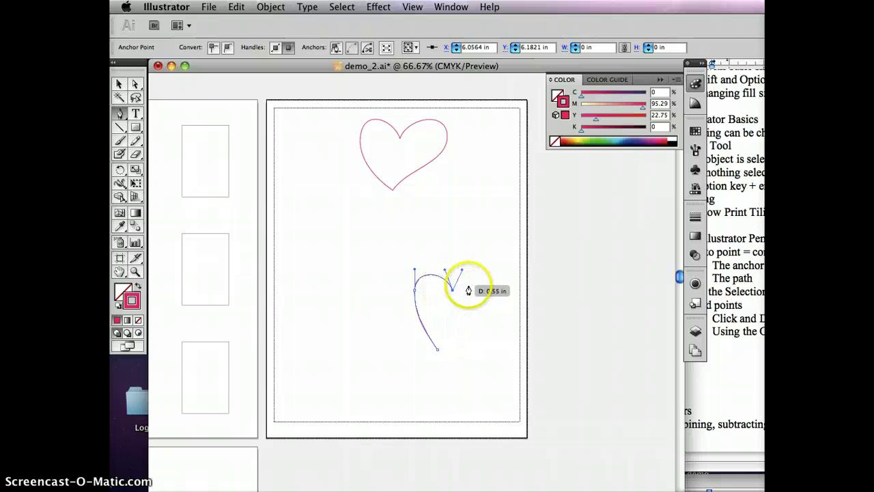
Draw the right lobe to a smooth anchor at about X 7.20, Y 6.02 in and close the heart with a curve at its bottom anchor
drag(487, 284, 487, 299)
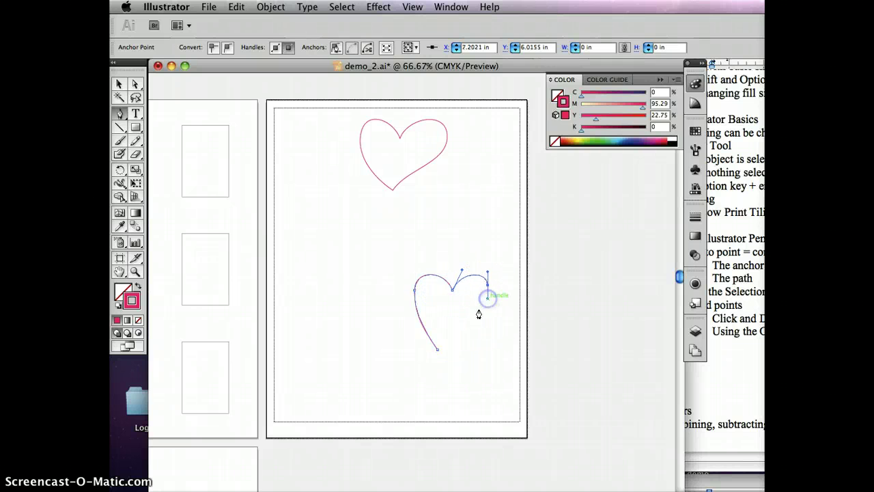
mouse_move(439, 355)
mouse_down()
mouse_move(396, 357)
mouse_move(439, 355)
mouse_up()
click(437, 353)
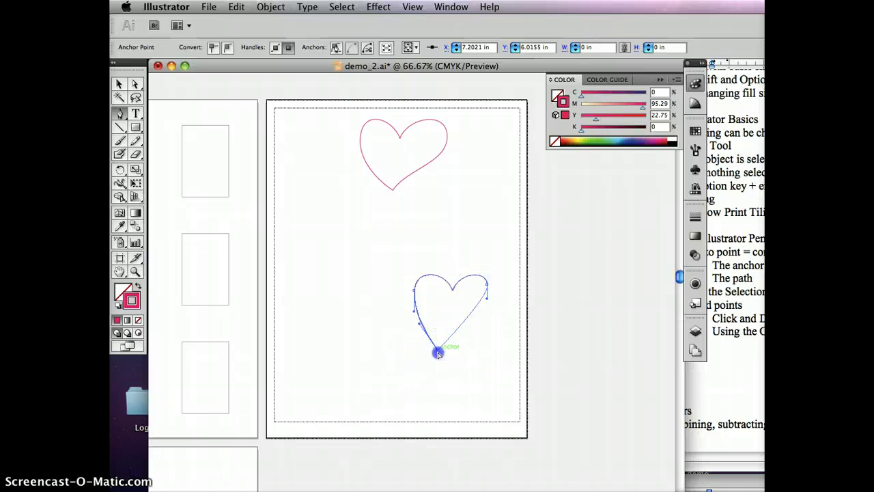
drag(429, 359, 412, 377)
mouse_move(437, 350)
mouse_down()
mouse_move(400, 367)
mouse_move(437, 353)
mouse_move(435, 370)
mouse_move(439, 353)
mouse_up()
key(super+z)
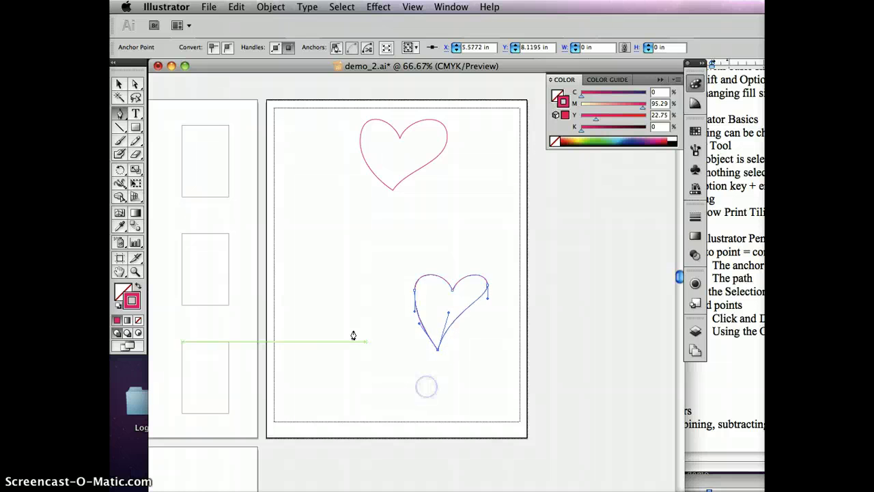
Deselect the finished heart and bring the blank Illustrator page's window to the front
click(120, 84)
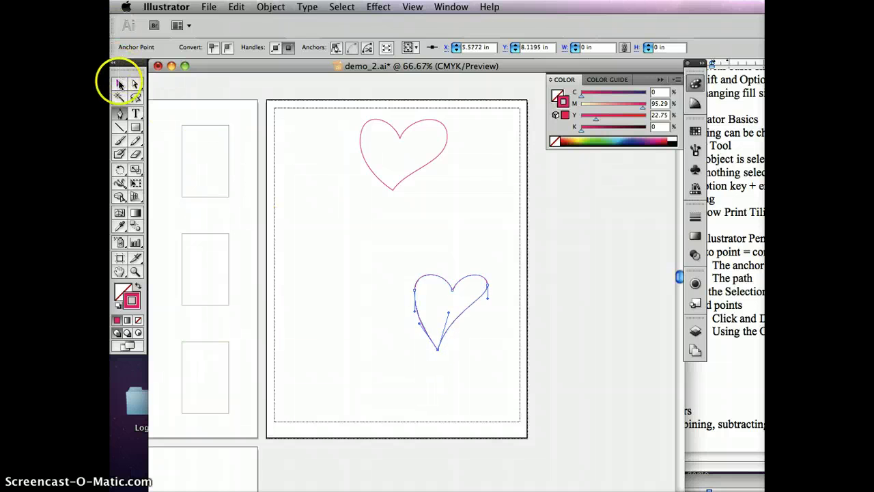
click(308, 205)
click(197, 462)
click(302, 78)
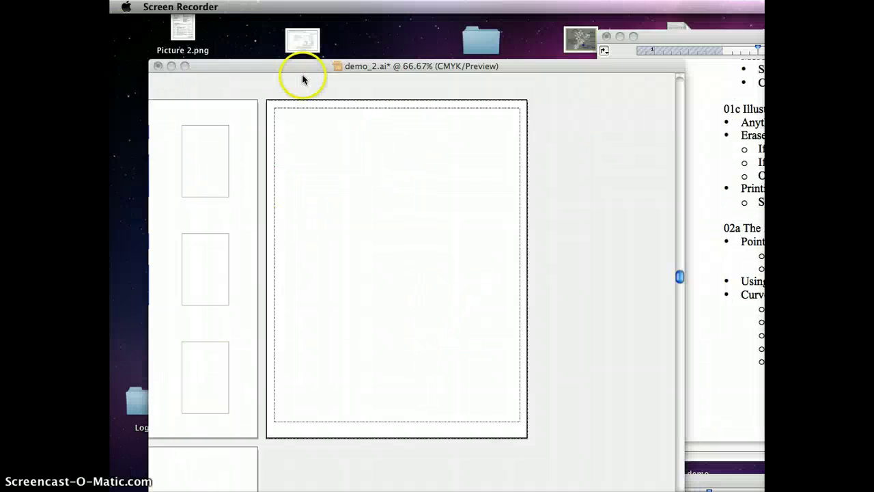
With the Pen tool, draw a closed curved shape in the page's upper half, starting and ending at about X 4.14, Y 1.37 in
click(120, 113)
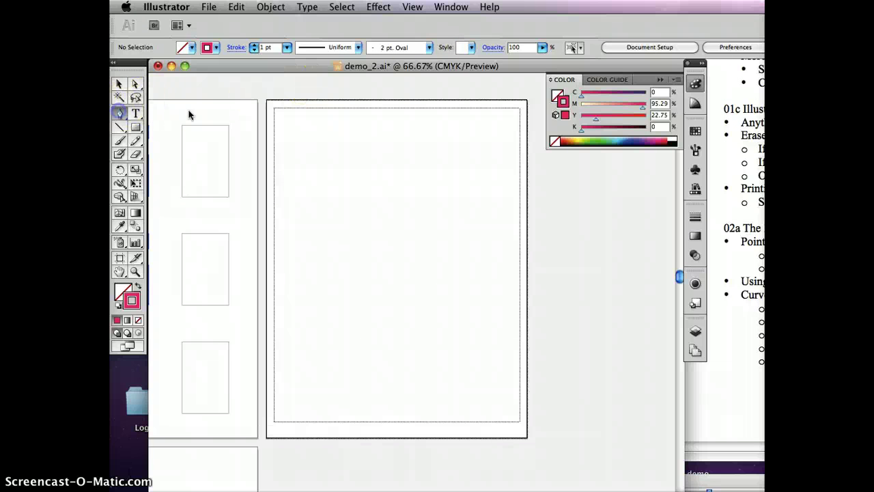
click(394, 142)
click(469, 156)
drag(454, 186, 414, 220)
drag(368, 196, 416, 215)
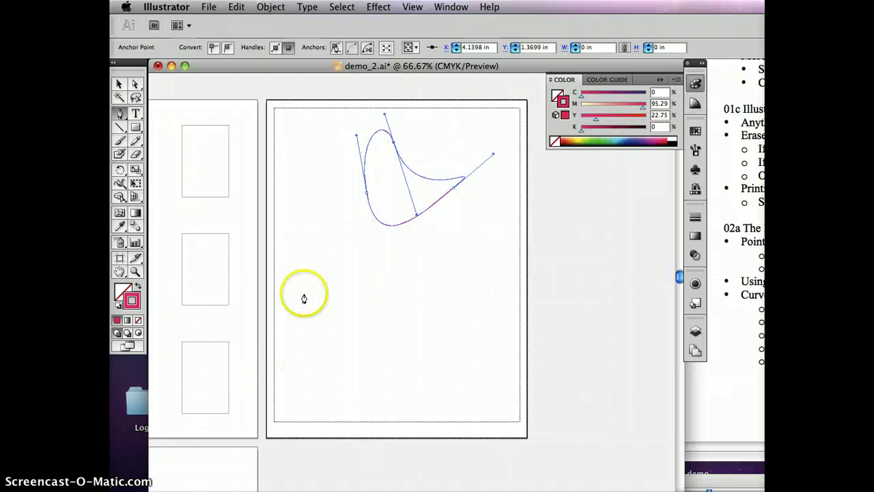
Draw an open curved path from about X 1.31, Y 8.66 in to about X 4.25, Y 8.35 in and deselect it using the Selection tool
click(307, 368)
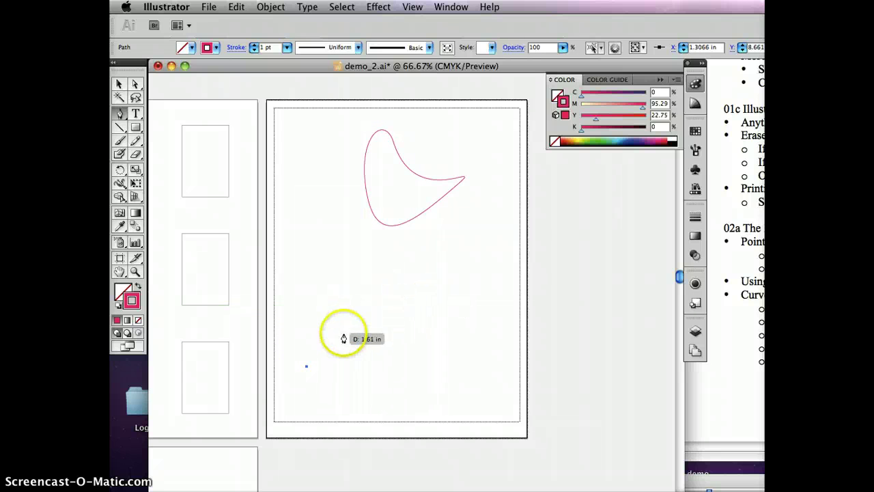
drag(396, 356, 383, 396)
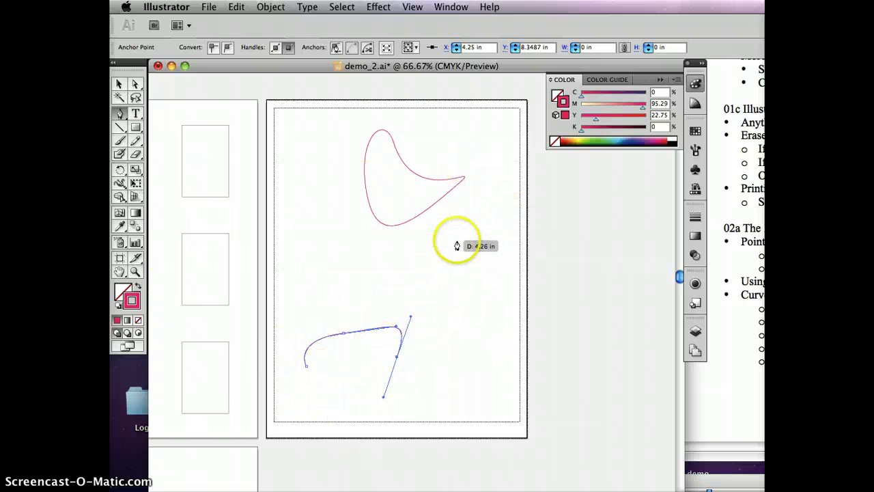
drag(457, 241, 457, 265)
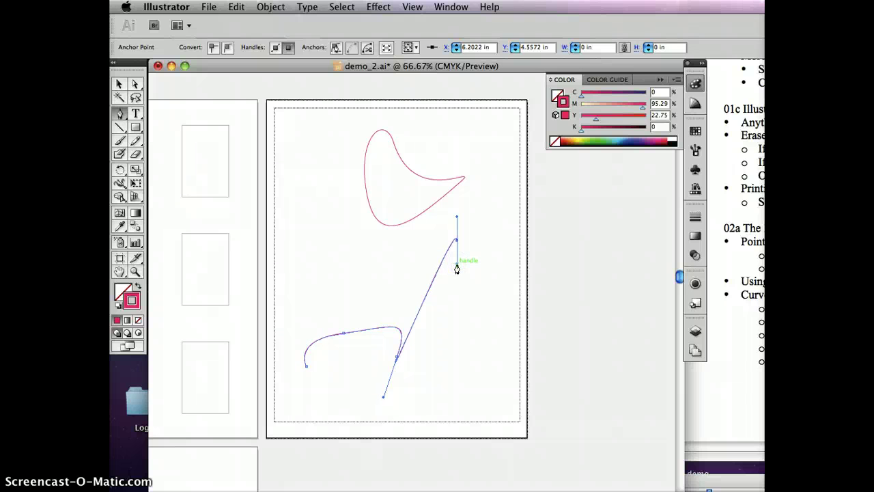
key(super+z)
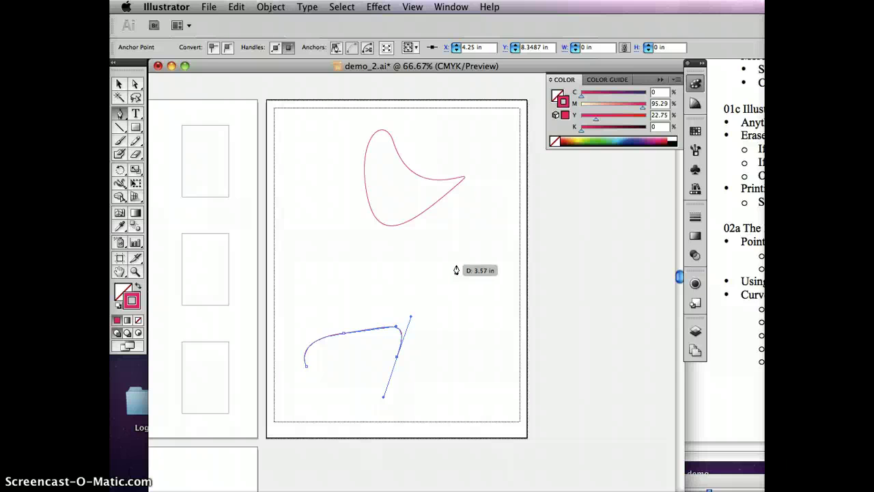
click(449, 268)
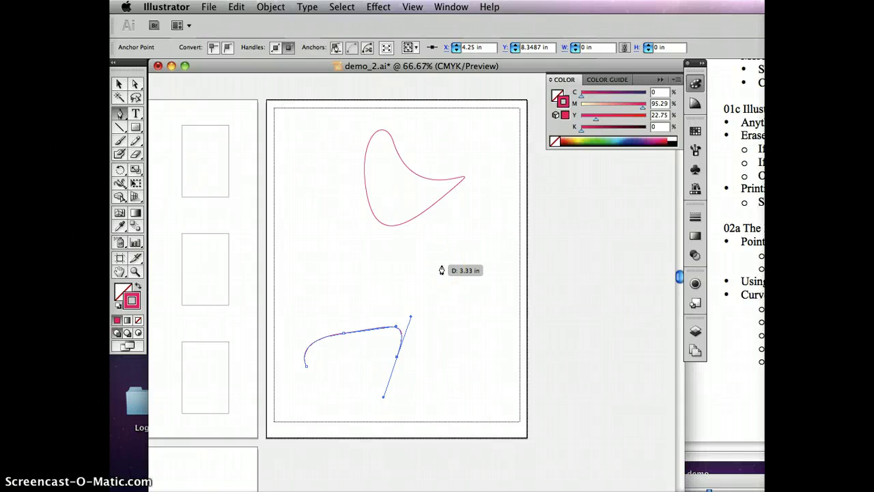
click(117, 85)
click(330, 241)
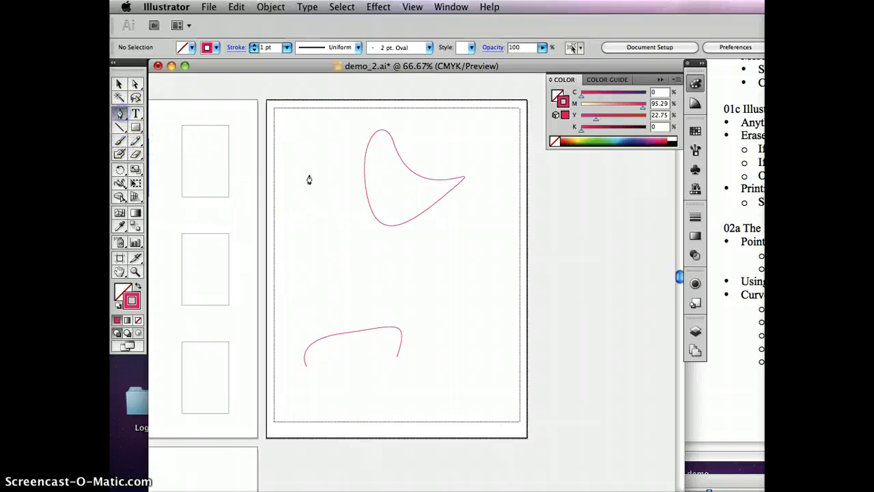
Draw a closed oval about 2.43 by 1.46 in between the two existing paths and deselect it without leaving the Pen tool
drag(339, 236, 392, 265)
drag(357, 277, 318, 278)
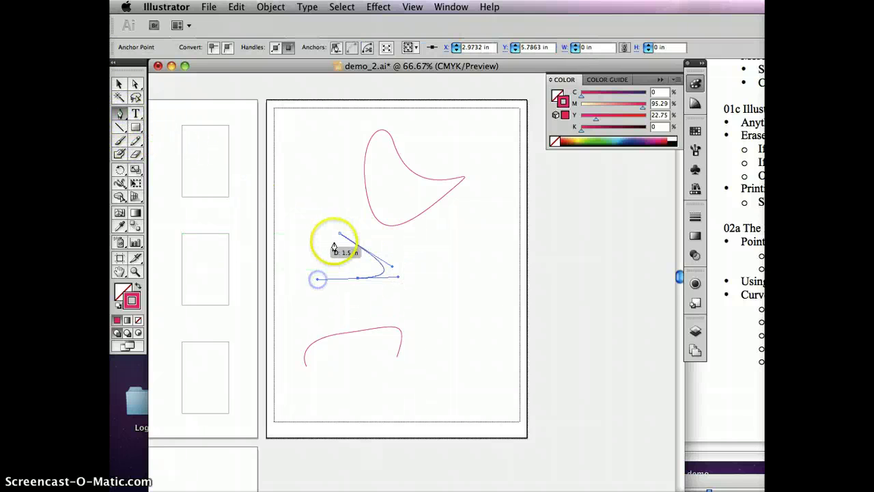
drag(340, 235, 390, 236)
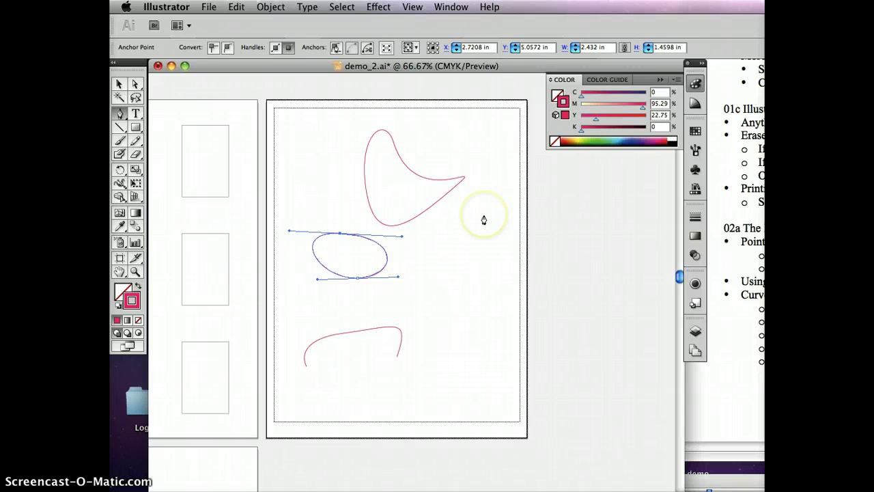
super+click(494, 151)
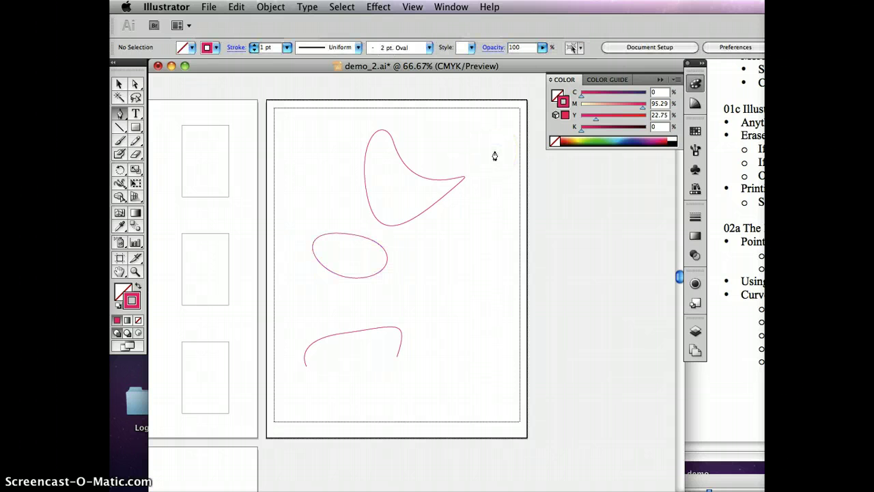
Draw a narrow slanted closed loop to the right of the oval and delete all paths on the page
drag(478, 221, 495, 232)
drag(489, 269, 487, 217)
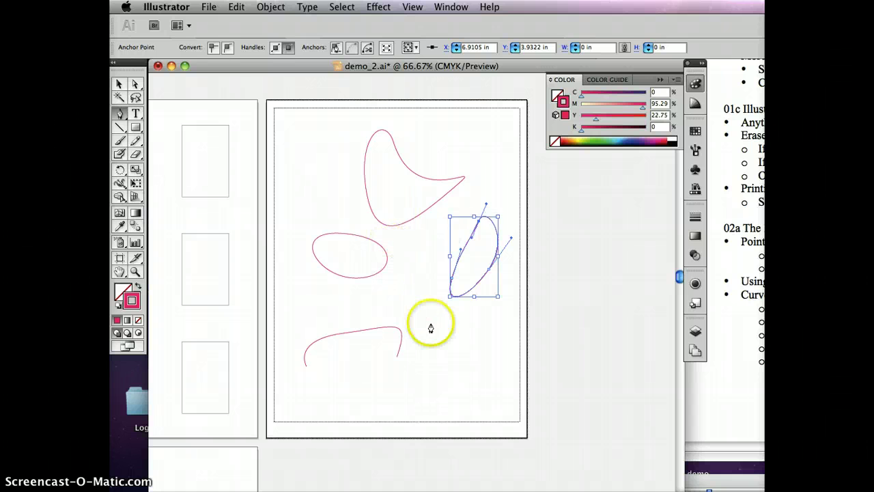
drag(480, 372, 299, 148)
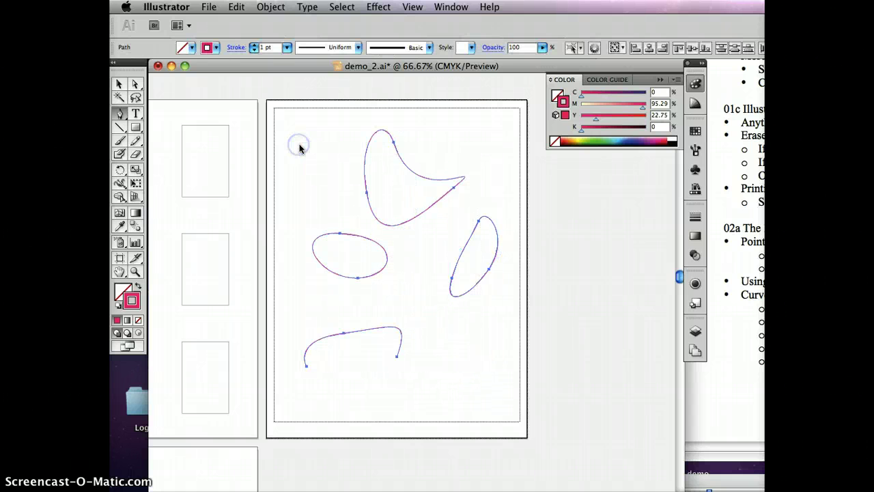
key(Delete)
Draw an open arc near the page's top, ending at about X 4.89, Y 2.35 in, and deselect it while keeping the Pen tool active
click(321, 138)
drag(416, 169, 384, 208)
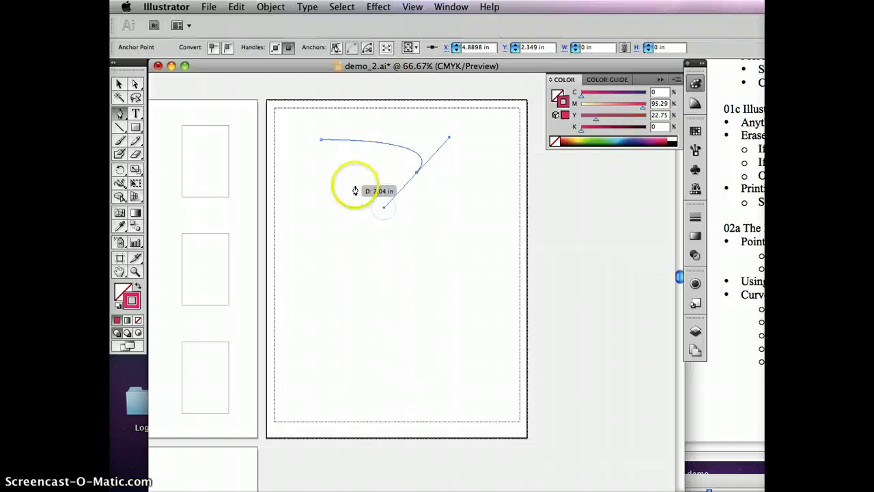
key(super)
super+click(347, 257)
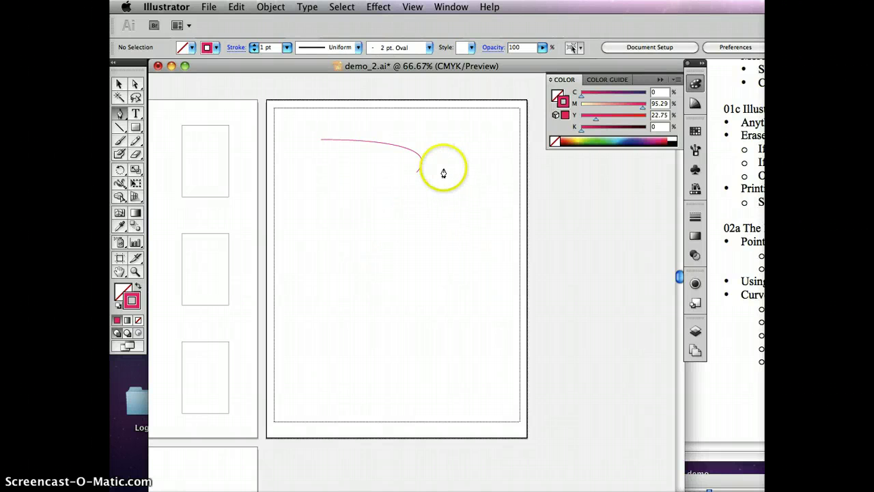
mouse_move(419, 186)
mouse_down()
mouse_move(421, 161)
mouse_move(381, 141)
mouse_move(423, 156)
mouse_move(419, 172)
mouse_up()
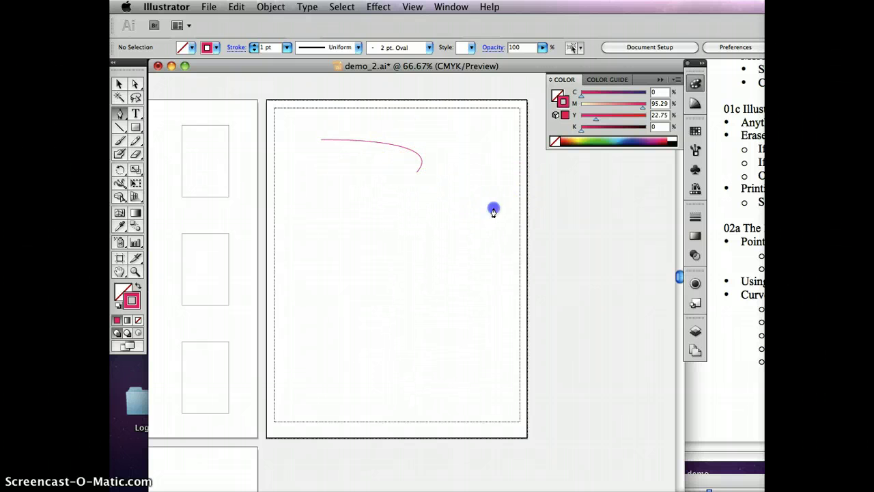
click(493, 208)
click(453, 274)
click(440, 244)
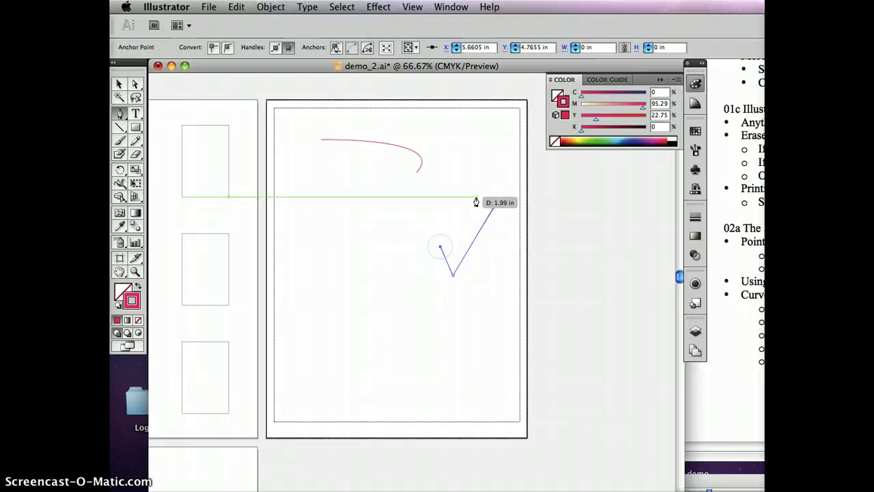
key(super+z)
key(super+z)
key(super+z)
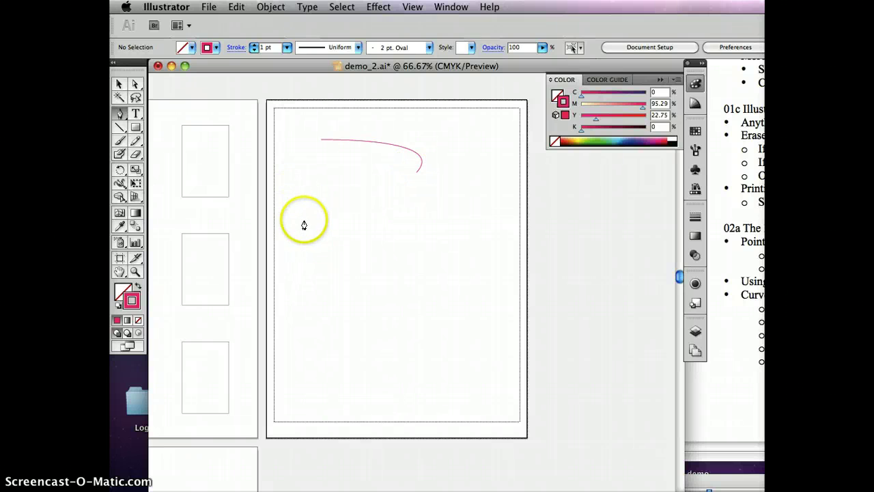
Draw an open three-segment zigzag below the arc through about X 2.12, Y 4.99 in to X 5.72, Y 5.22 in, and deselect it
click(304, 220)
click(422, 219)
click(331, 253)
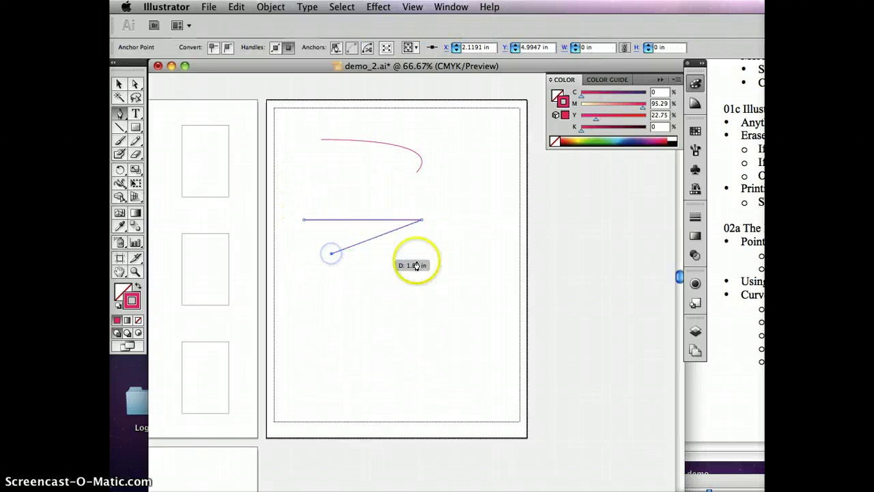
click(443, 260)
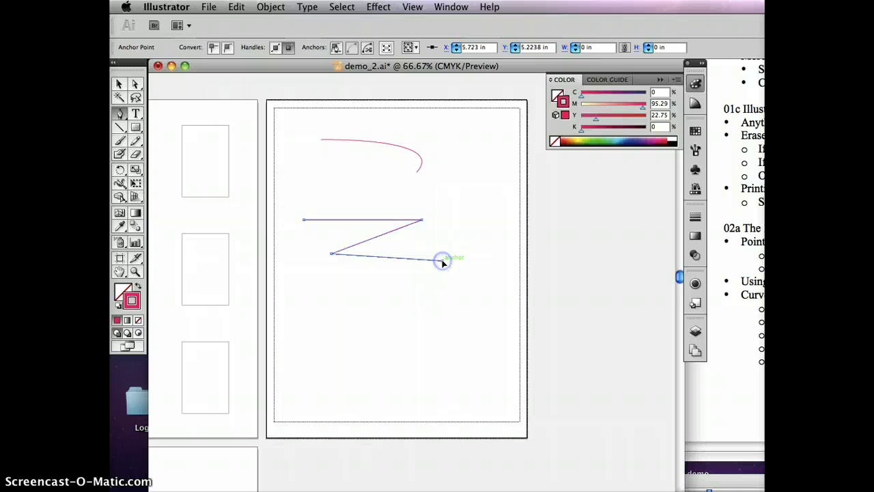
super+click(426, 369)
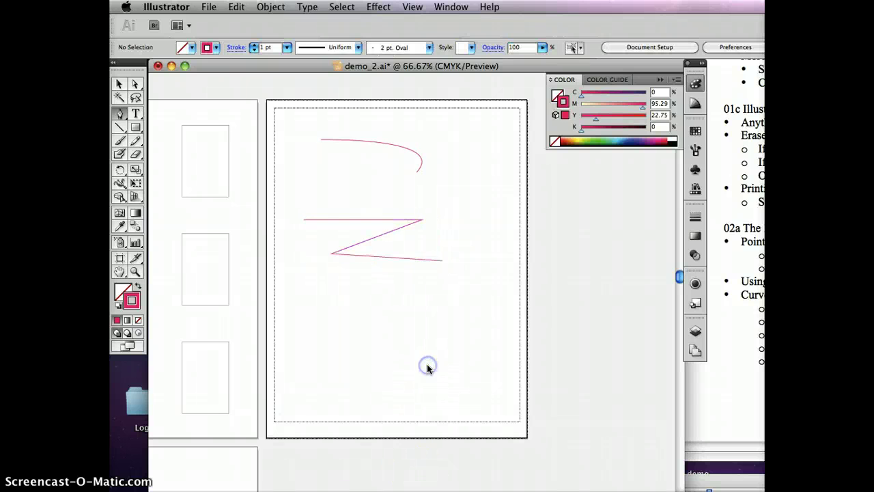
Resume the zigzag from its lower end anchor, add four straight segments through about X 3.70, Y 7.95 in, and deselect the path
click(444, 266)
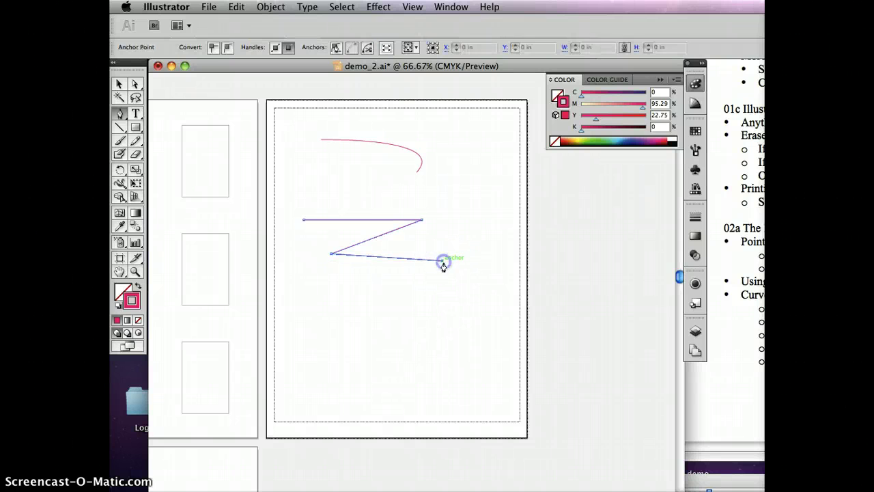
click(472, 330)
click(380, 343)
click(331, 317)
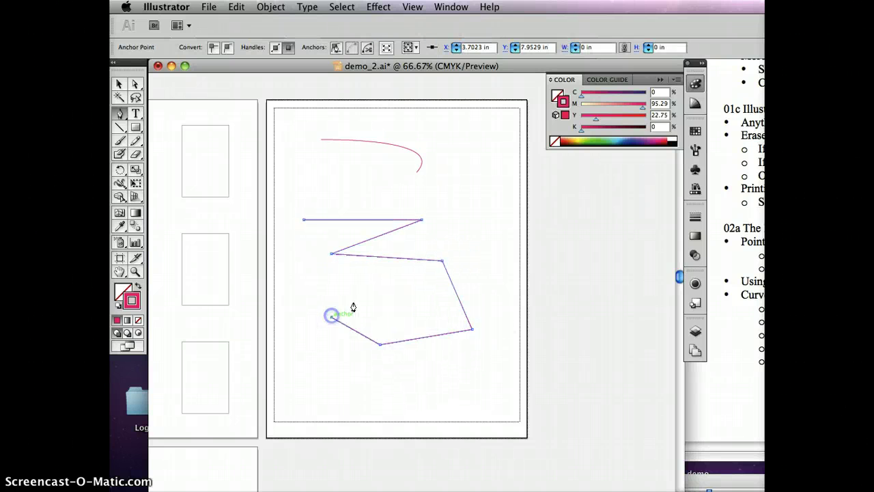
click(394, 282)
super+click(413, 311)
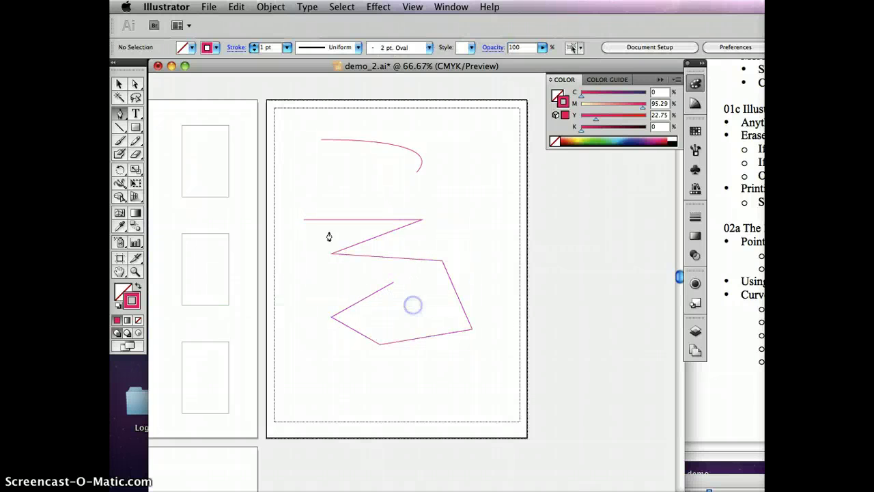
Resume the zigzag from its upper-left end anchor and add three straight segments through about X 1.22, Y 3.89 in to X 3.10, Y 9.14 in
click(422, 219)
click(303, 219)
click(295, 273)
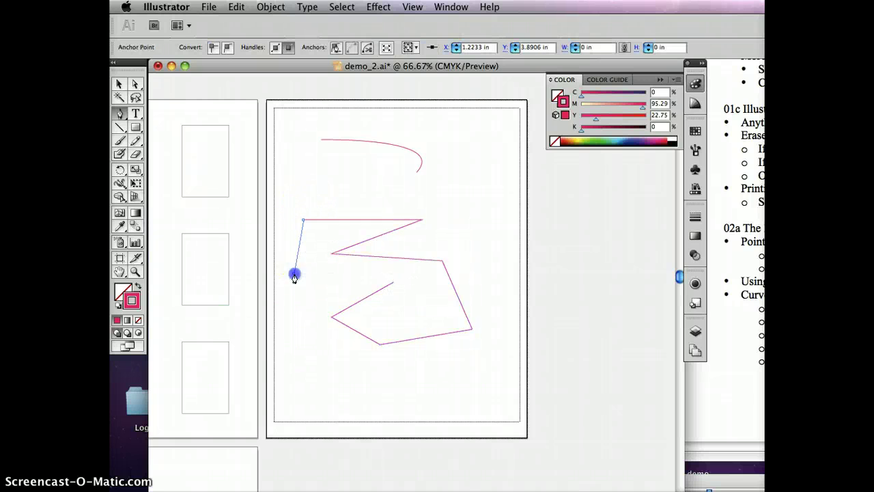
click(297, 370)
click(361, 380)
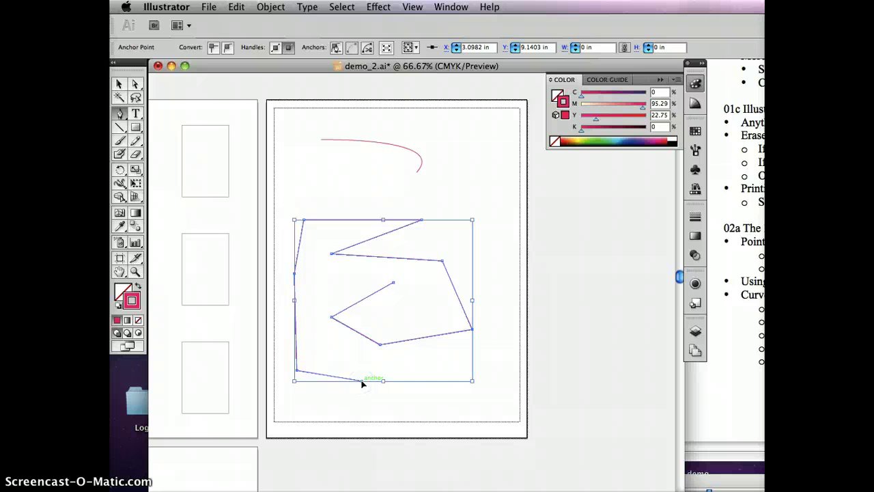
Undo the last added segment and delete the whole zigzag path, leaving the arc in place
key(super+z)
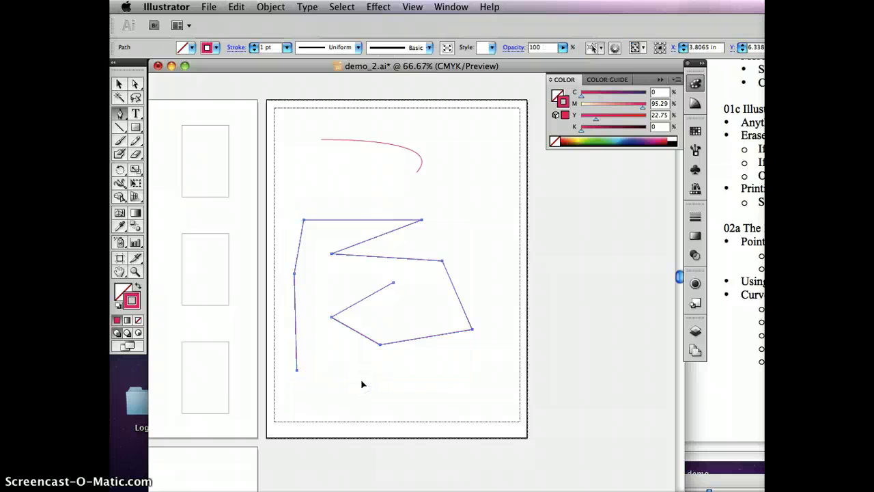
key(Delete)
click(308, 162)
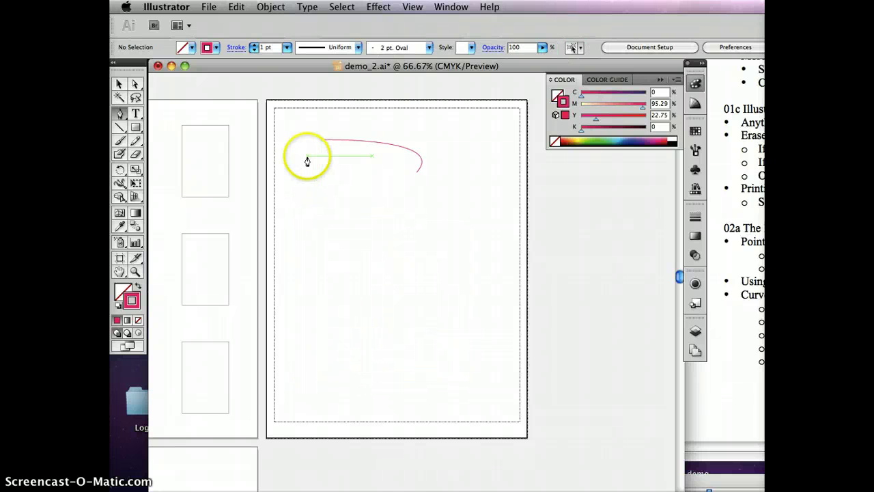
Resume the arc from its lower end anchor, add a straight horizontal segment to about X 7.45, Y 2.35 in, and deselect the path
mouse_move(417, 182)
mouse_down()
mouse_move(402, 209)
mouse_move(425, 180)
mouse_move(418, 179)
mouse_up()
super+click(428, 198)
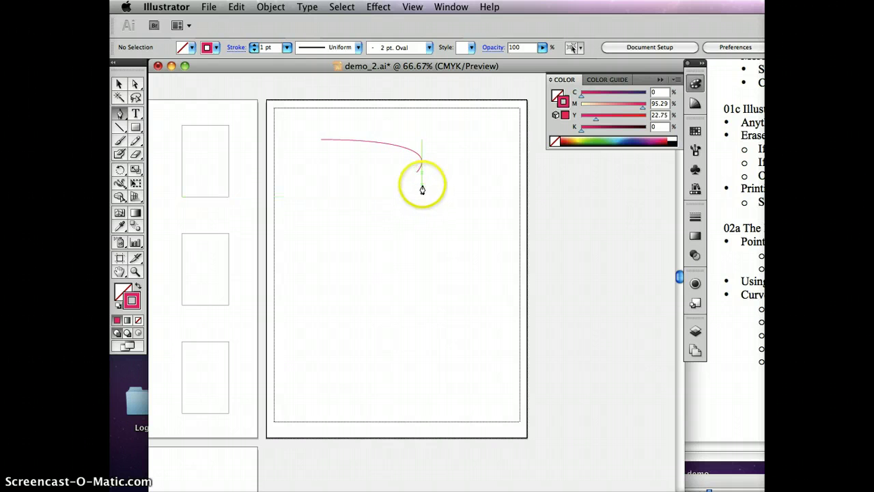
super+click(417, 180)
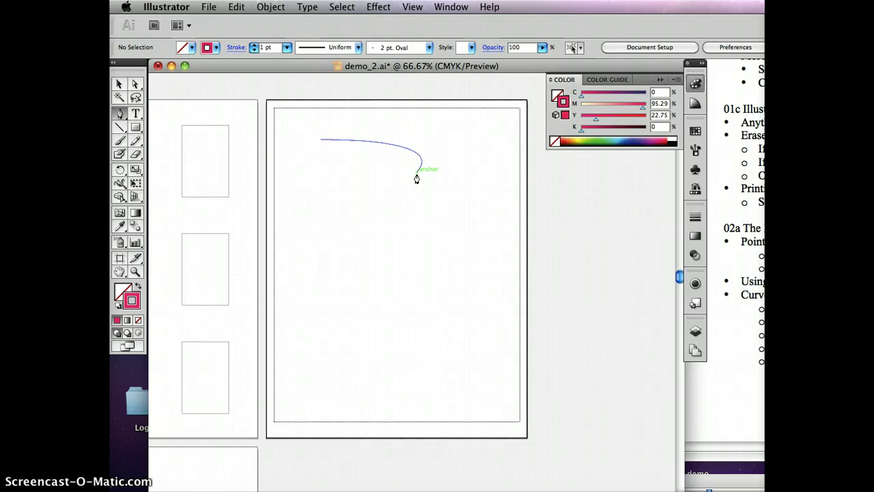
click(417, 179)
drag(418, 179, 496, 174)
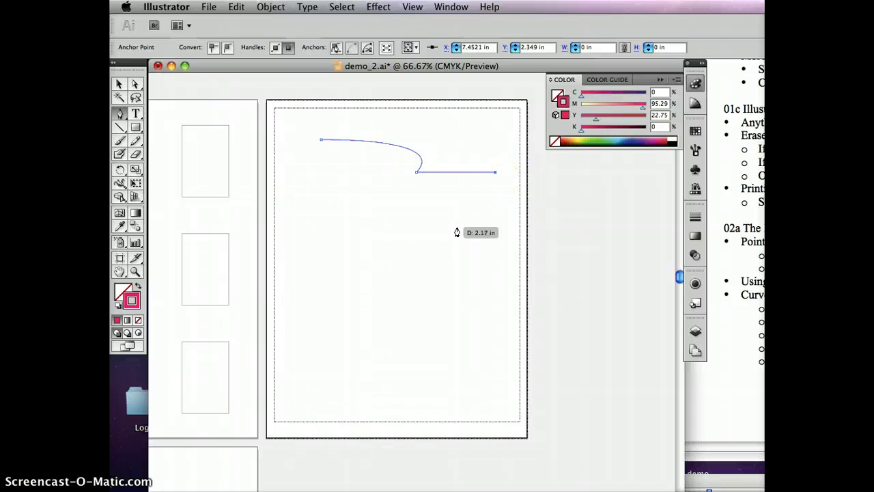
super+click(316, 202)
Draw an open curve below the first path, ending at about X 3.85, Y 4.33 in, and remove the end anchor's outgoing handle
click(321, 202)
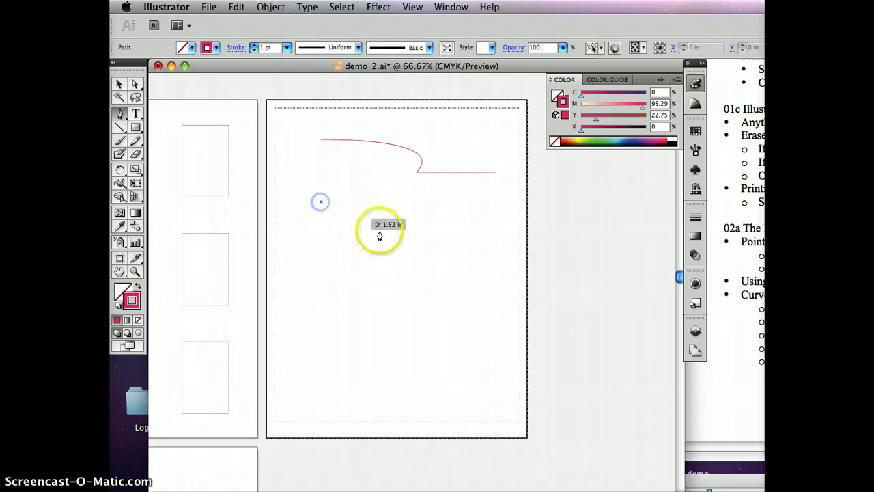
click(384, 235)
drag(385, 235, 372, 273)
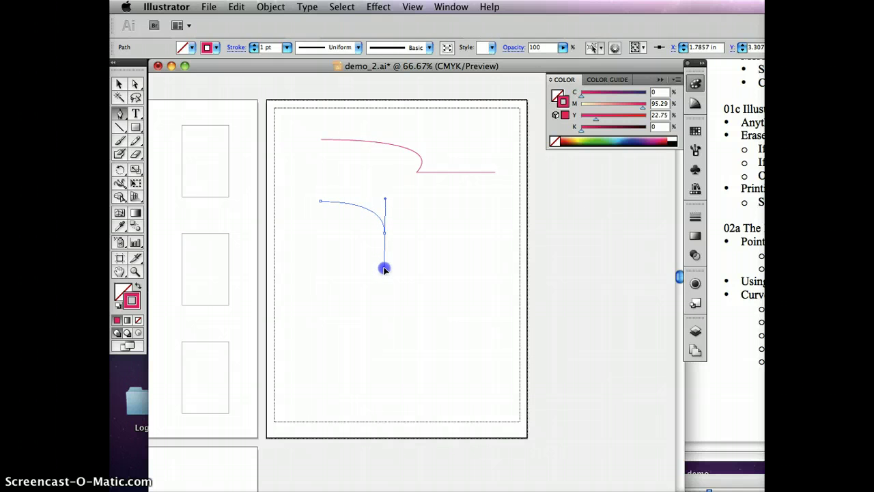
click(384, 268)
drag(377, 247, 445, 289)
super+click(452, 293)
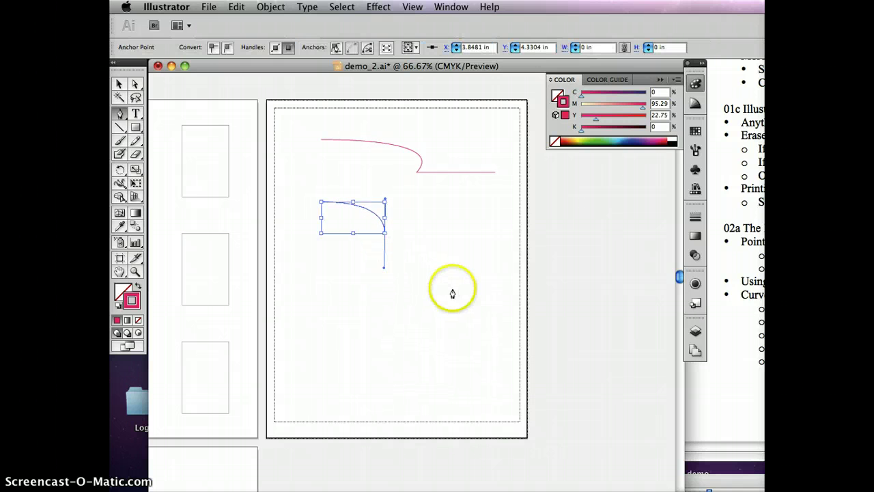
click(385, 233)
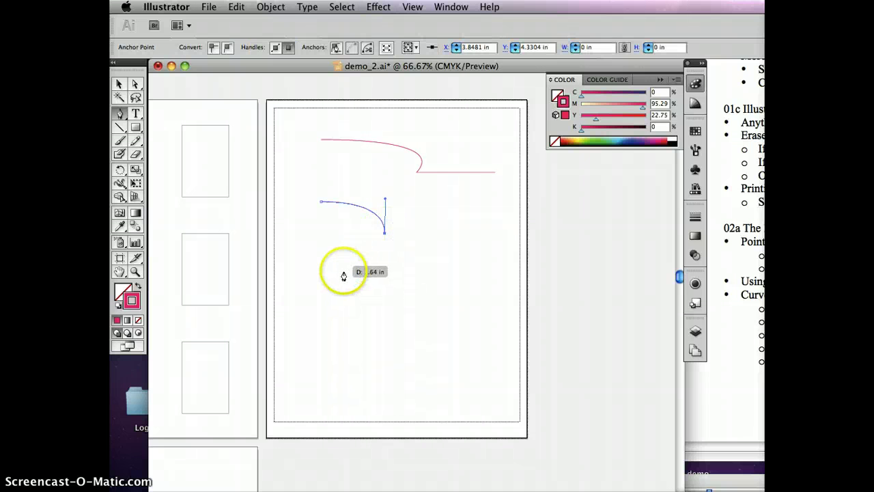
Try a curved segment from the corner anchor to about X 2.29, Y 5.74 in, and undo it
drag(336, 276, 313, 276)
click(305, 275)
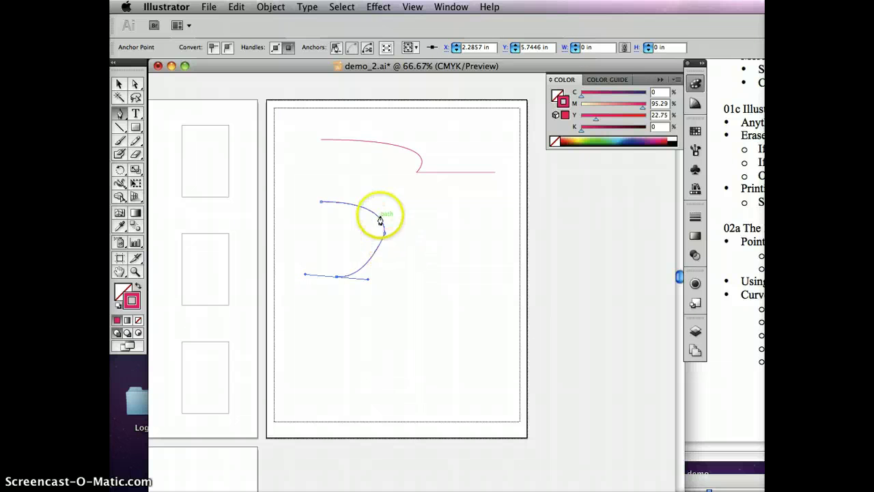
key(super+z)
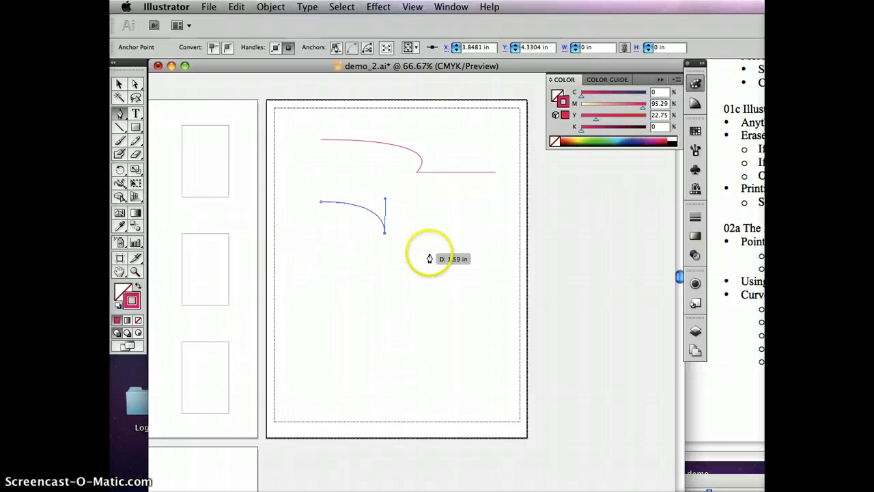
Pull a new downward outgoing handle from the lower curve's end anchor and deselect the path
click(385, 241)
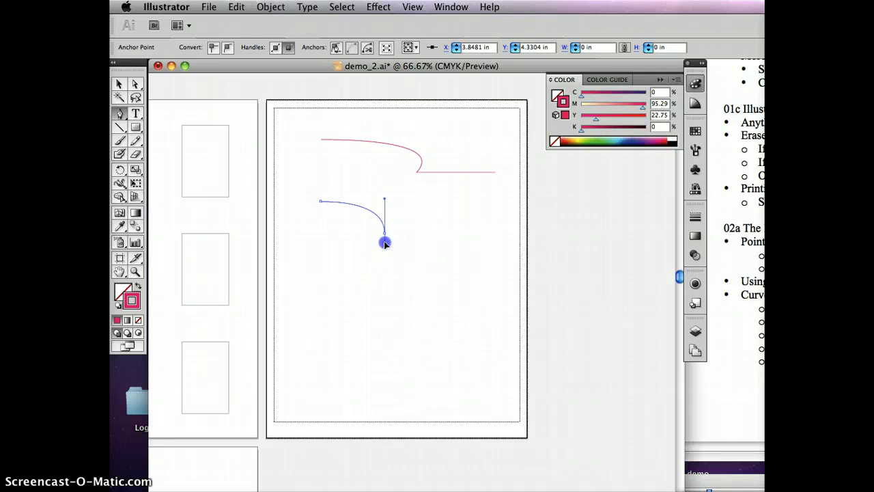
mouse_move(385, 260)
mouse_down()
mouse_move(373, 265)
mouse_move(405, 258)
mouse_move(375, 261)
mouse_up()
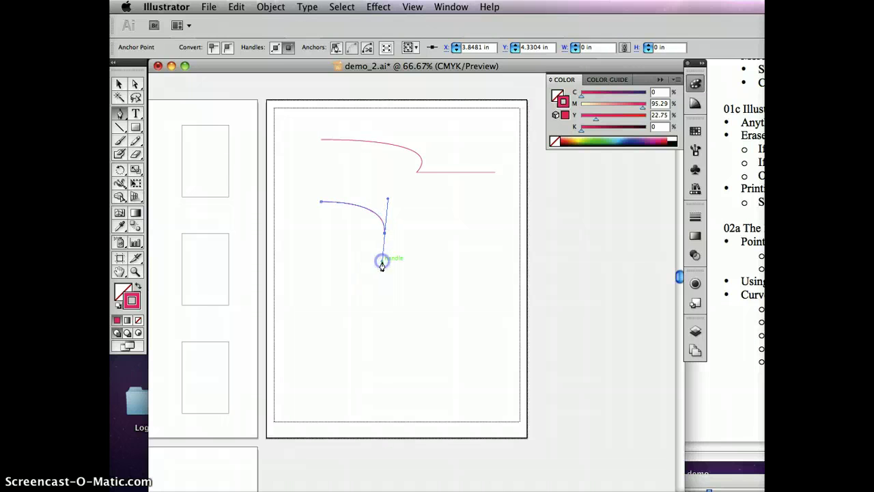
super+click(428, 276)
Draw a new open curve from about X 3.85, Y 5.79 in, using a horizontal start handle and a vertical handle at its lower-right end
click(384, 279)
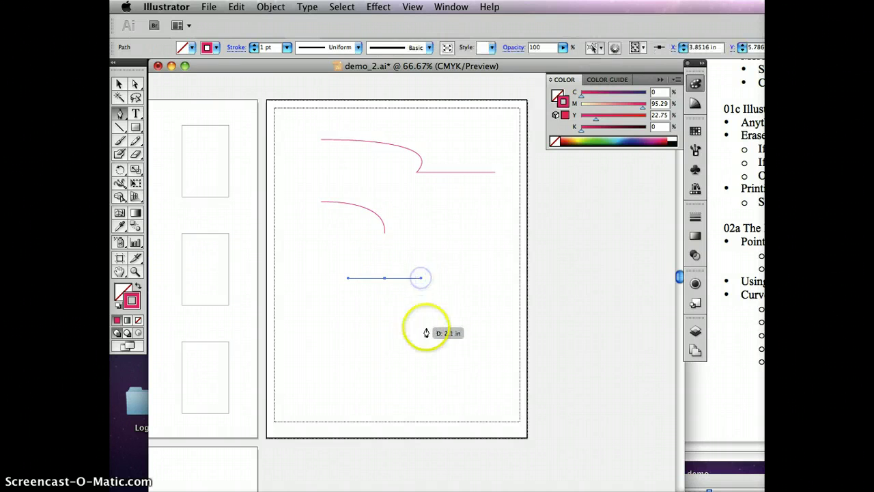
click(432, 331)
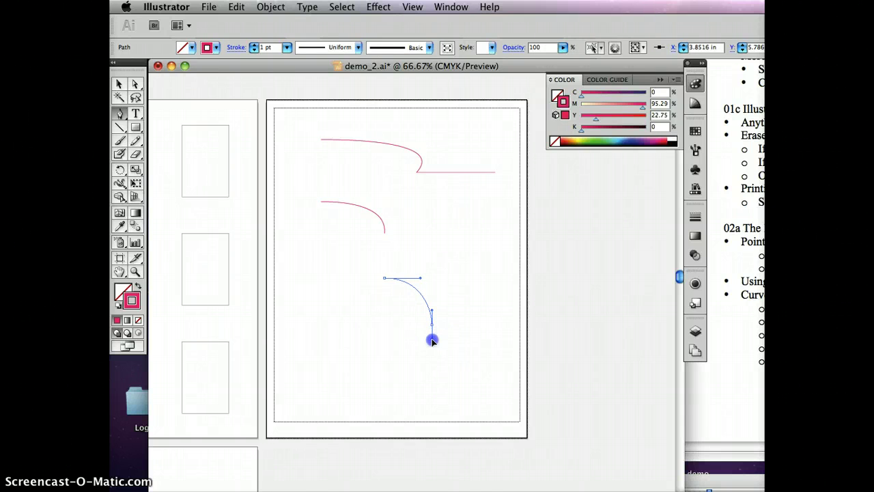